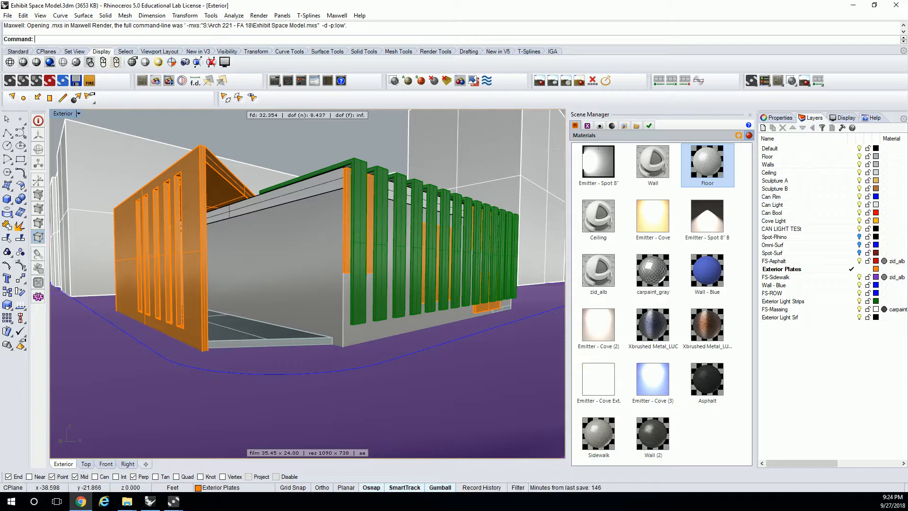
Check the photography studio reference image in the browser and locate an open area of ground in the Rhino site model
key(alt+Tab)
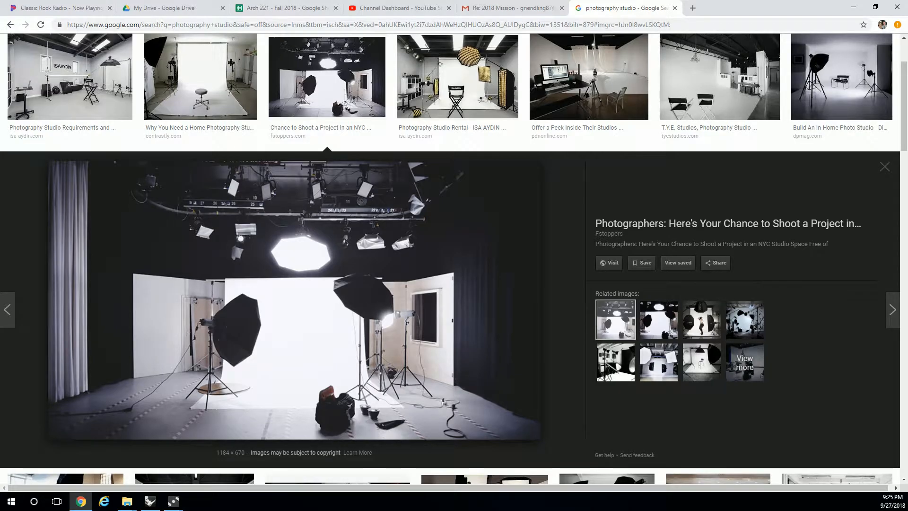
key(alt+Tab)
right_drag(384, 212, 373, 214)
scroll(387, 203, down, 20)
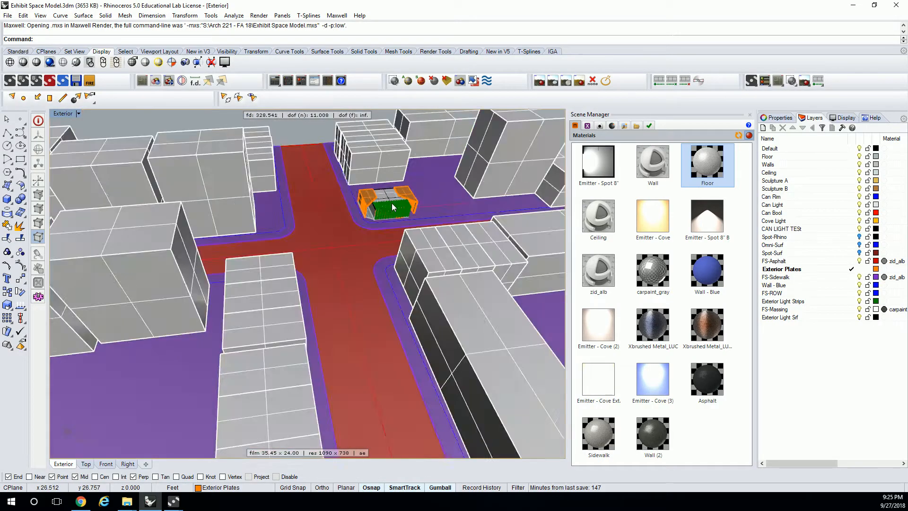
shift+right_drag(440, 225, 382, 231)
scroll(305, 242, up, 15)
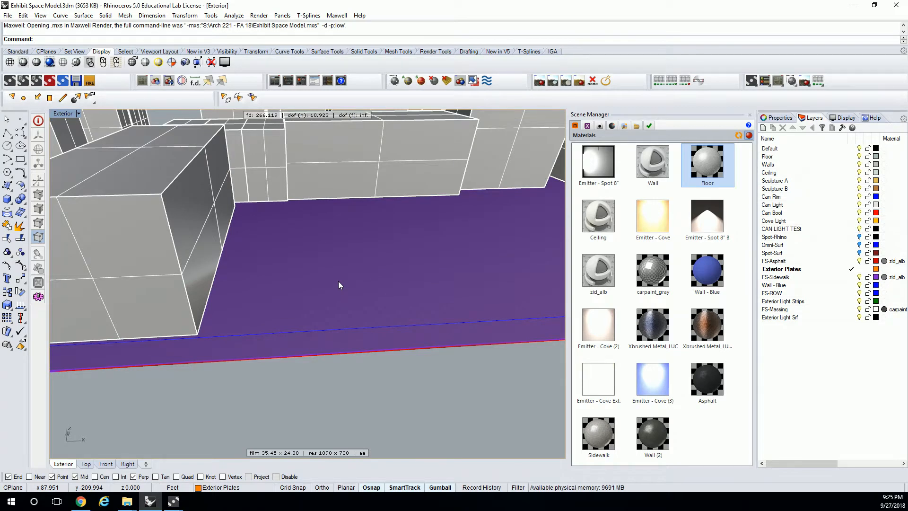
right_drag(330, 200, 339, 172)
shift+right_drag(344, 310, 300, 297)
shift+right_drag(357, 359, 338, 297)
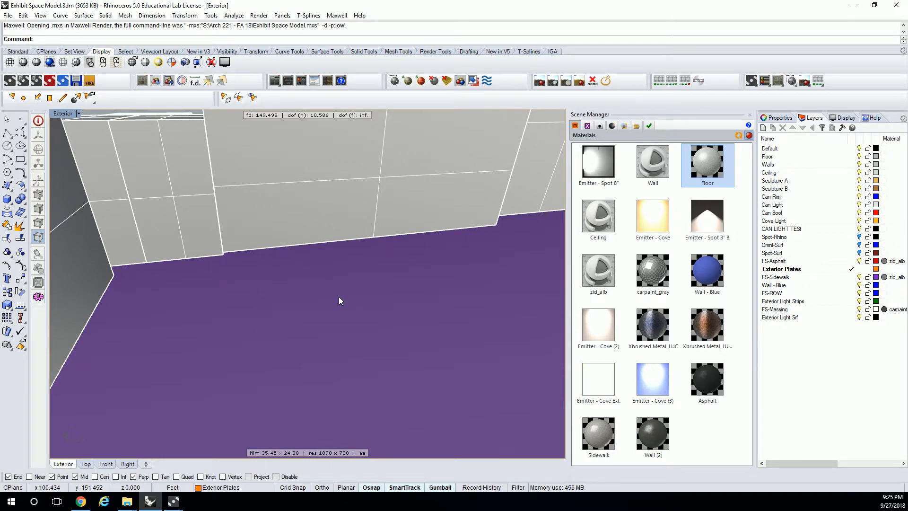
shift+right_drag(371, 328, 361, 287)
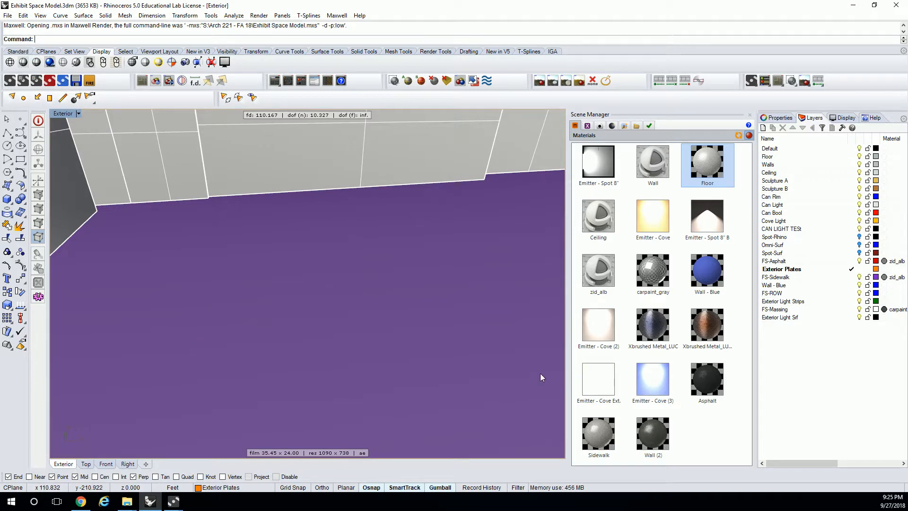
Switch to the browser and search for images of "film studio white room"
key(alt+Tab)
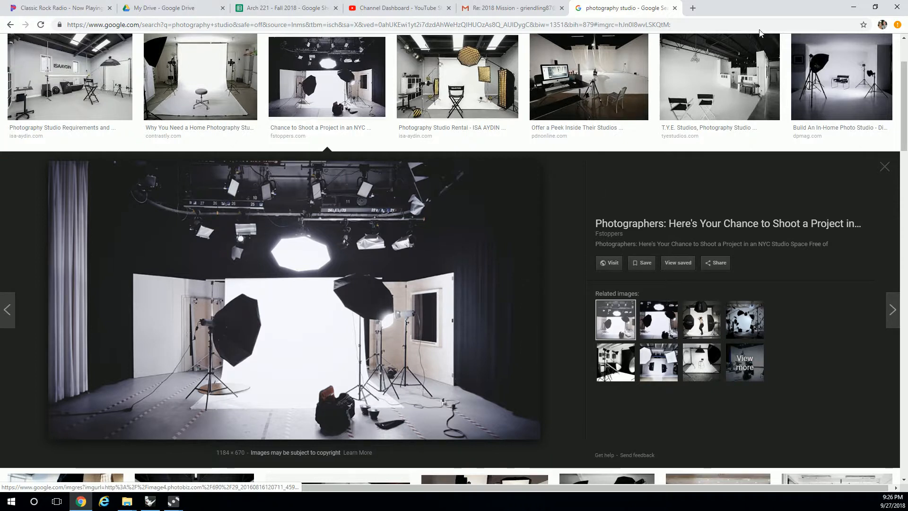
click(694, 26)
text(fi)
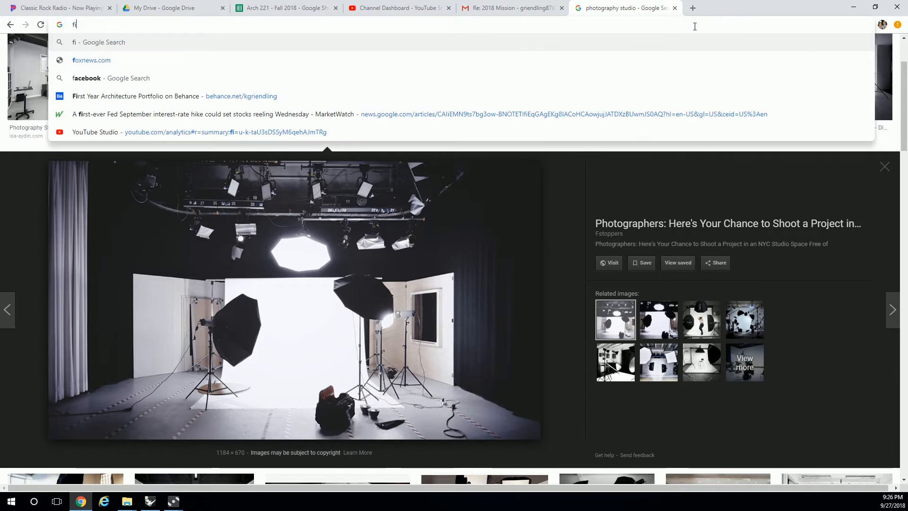
text(lm studio white room)
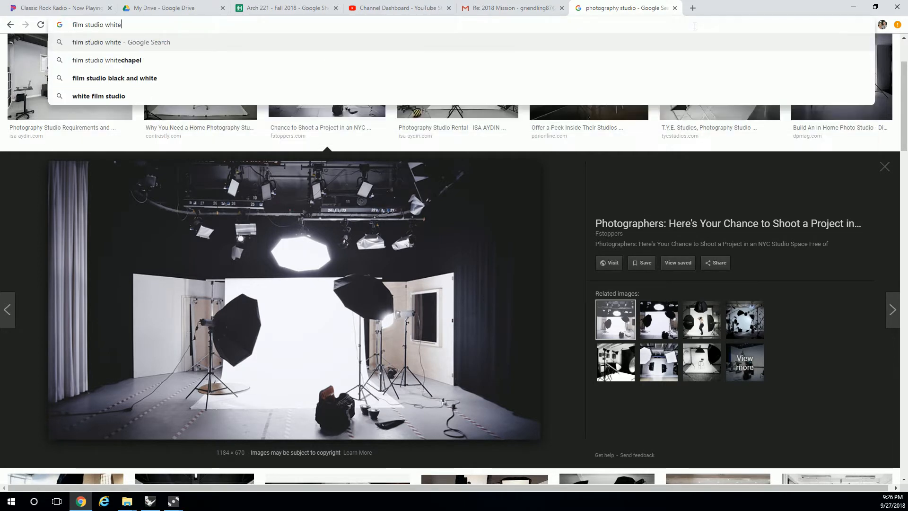
key(Return)
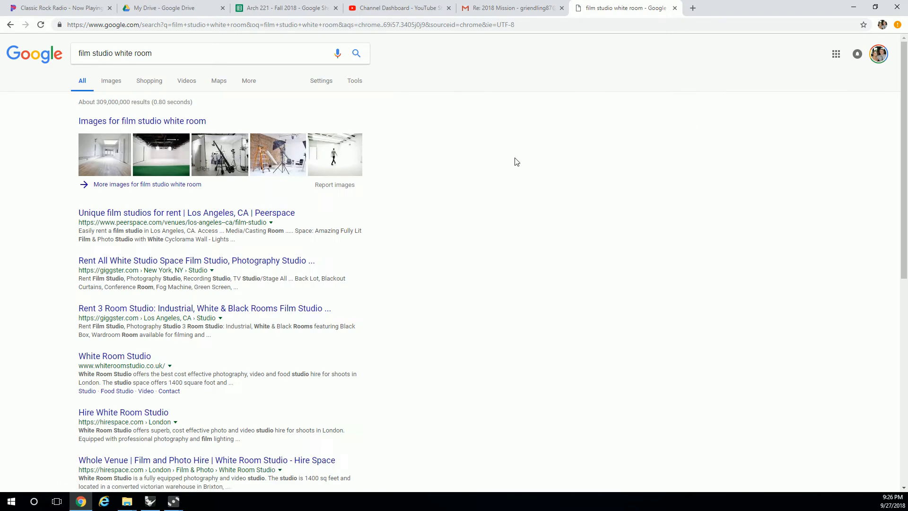
click(110, 81)
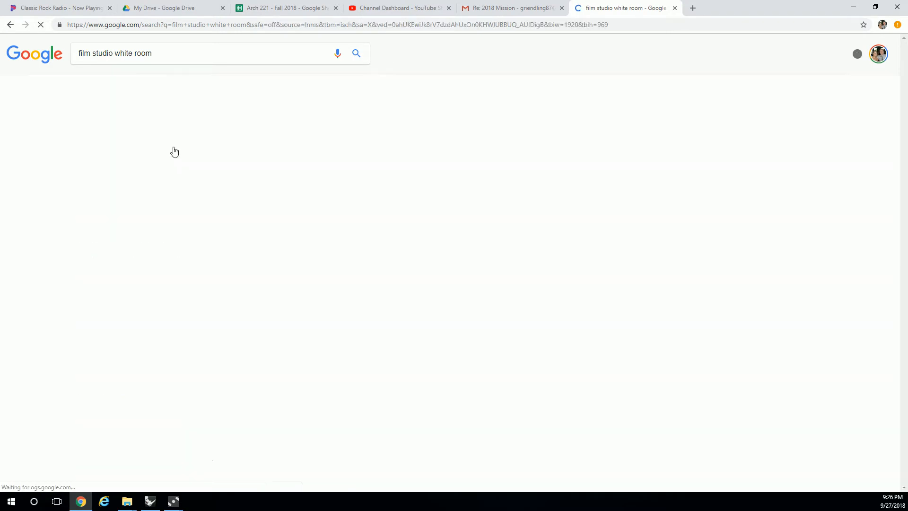
Preview the Toronto, Broadley, Shadowbox and Peerspace white studio images to compare their seamless walls and lighting
click(66, 181)
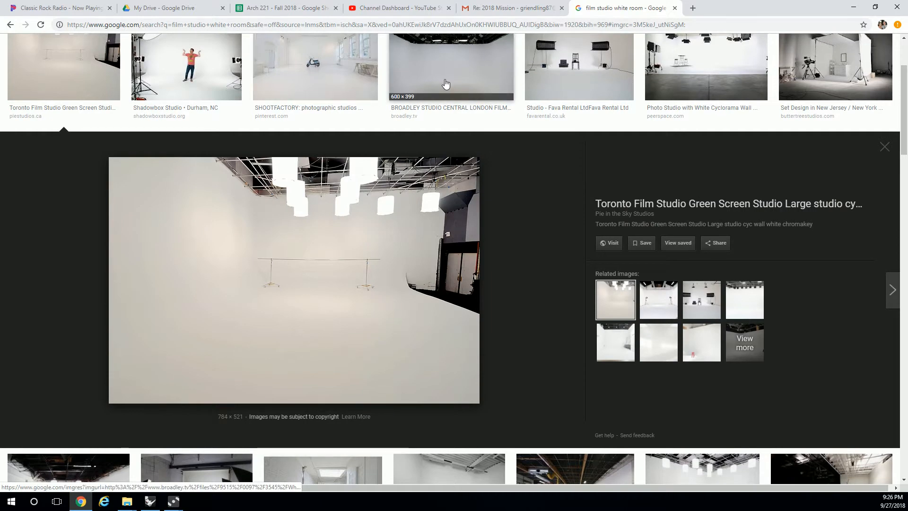
click(428, 88)
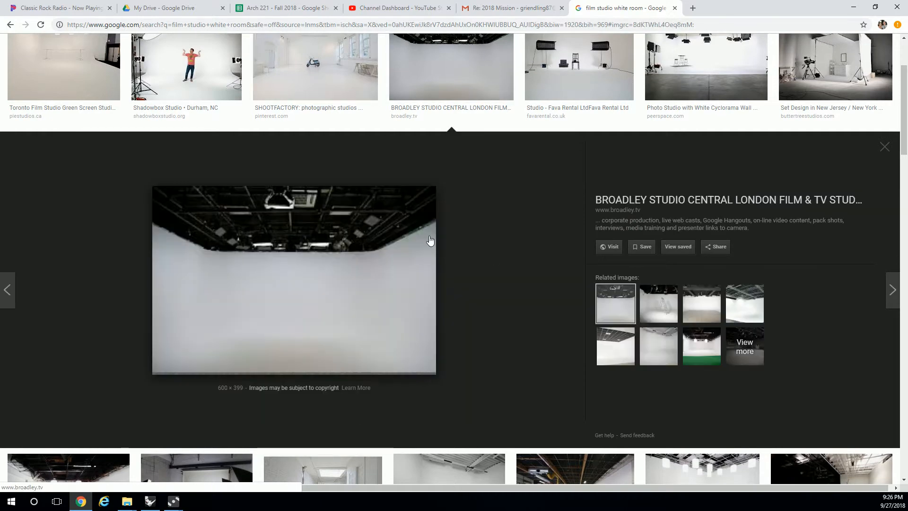
click(161, 64)
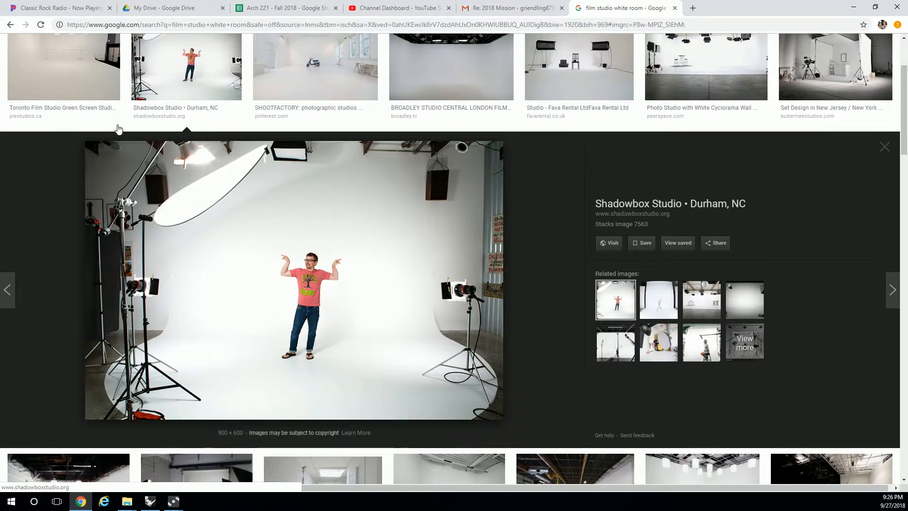
key(Left)
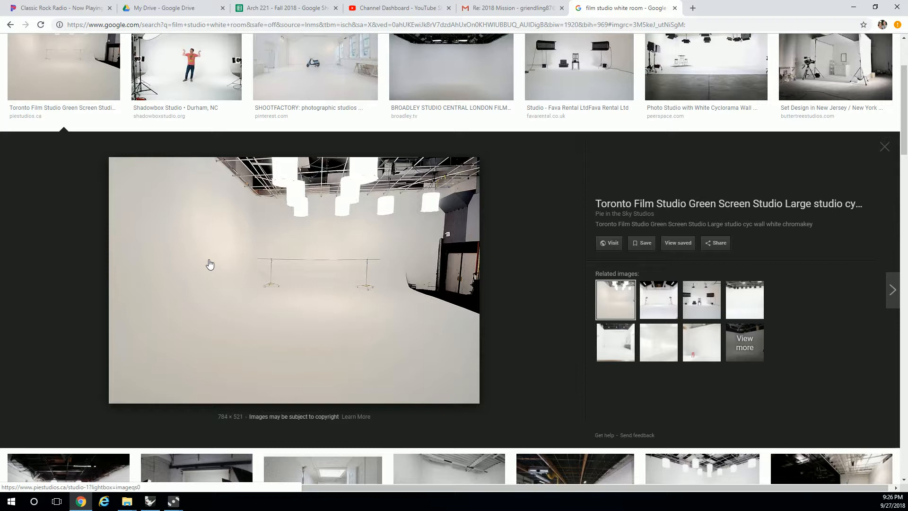
click(684, 72)
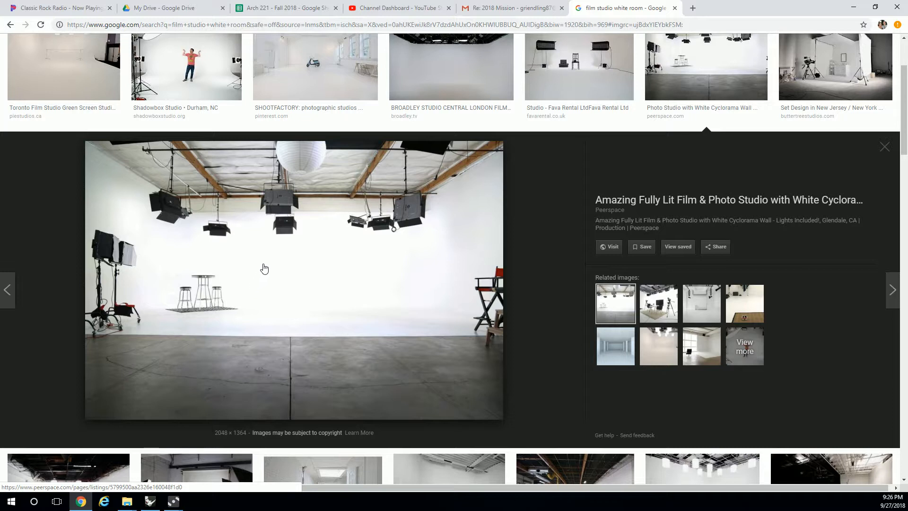
Search for images of "the matrix white room" and preview the Matrix Wiki Construct image
click(403, 27)
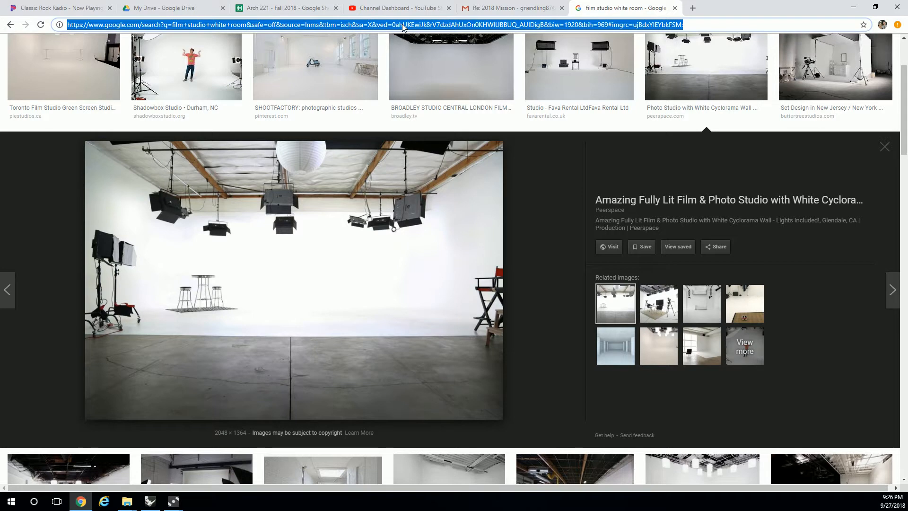
text(the matrix white room)
key(Return)
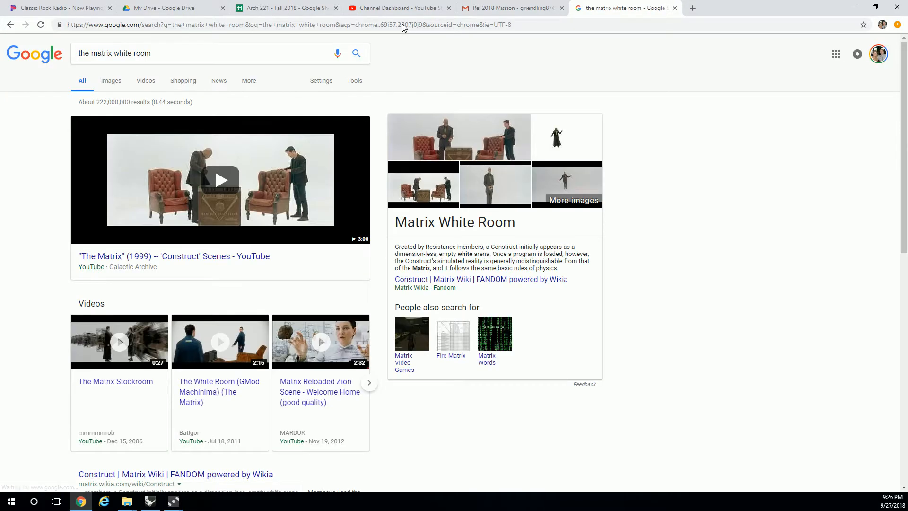
click(118, 84)
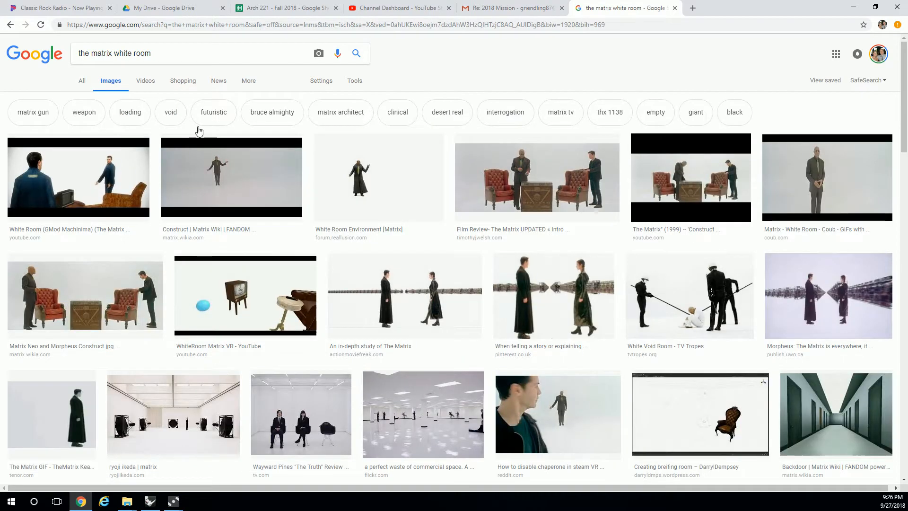
click(202, 175)
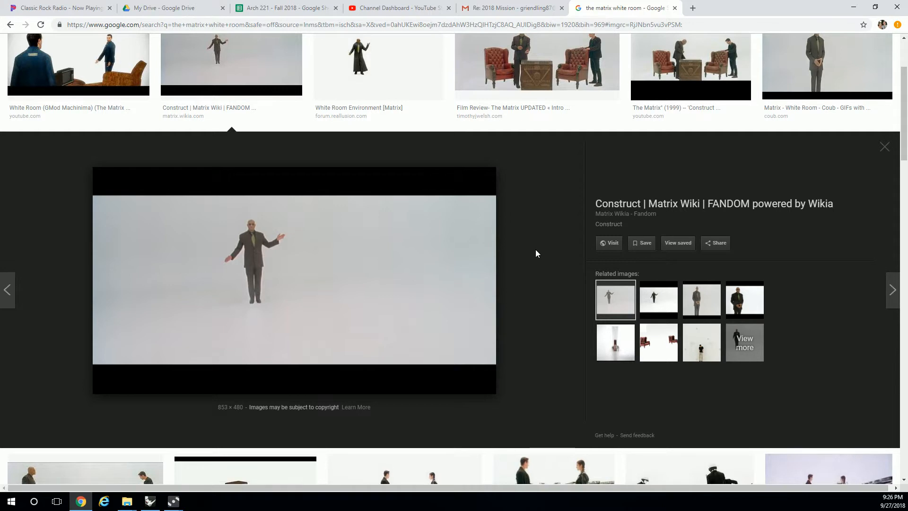
Switch back to Rhino, create a layer named White Room Wall and make it the current layer
key(alt+Tab)
right_drag(433, 267, 401, 271)
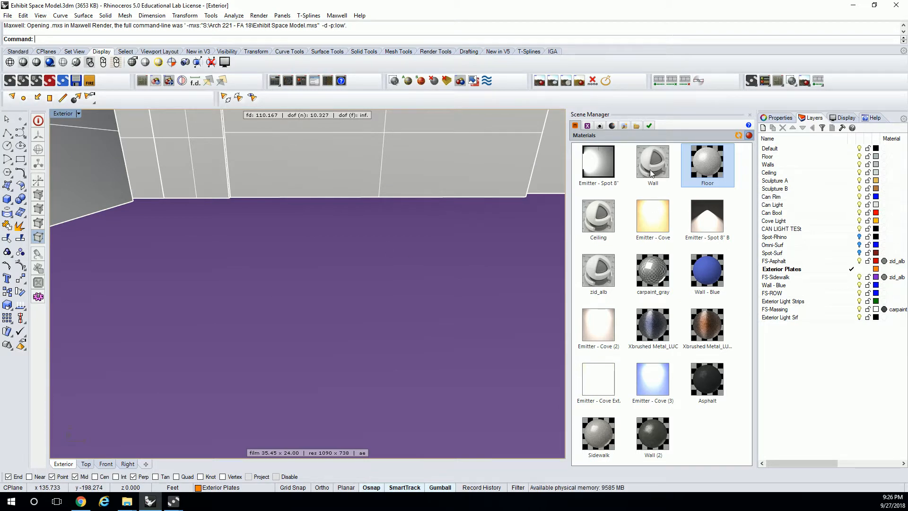
right_drag(384, 220, 535, 240)
click(795, 372)
click(763, 128)
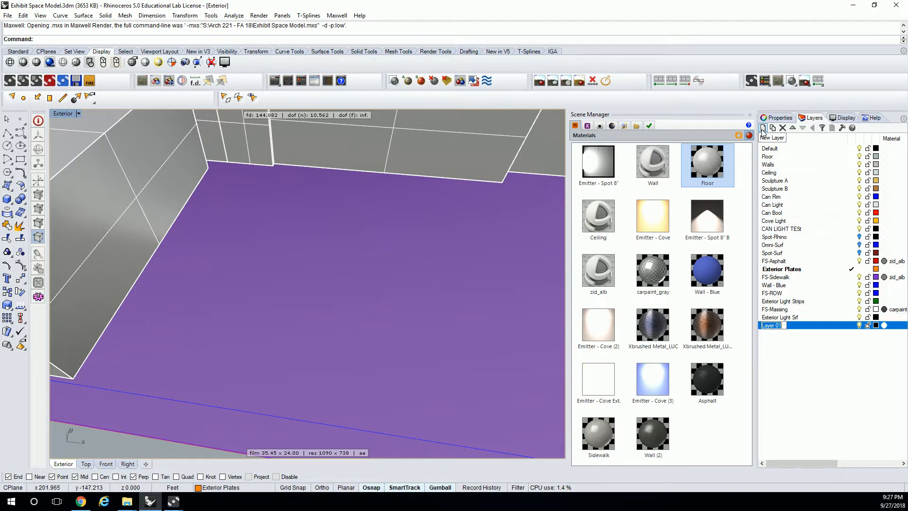
text(White Room Wall)
key(Return)
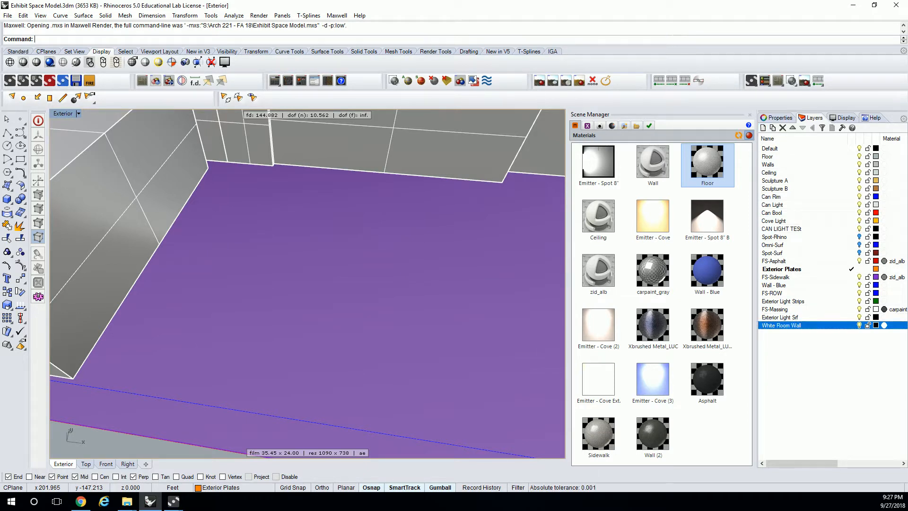
click(851, 325)
Draw a box 20' by 20' and 15' high on the open purple ground area
right_drag(351, 249, 335, 243)
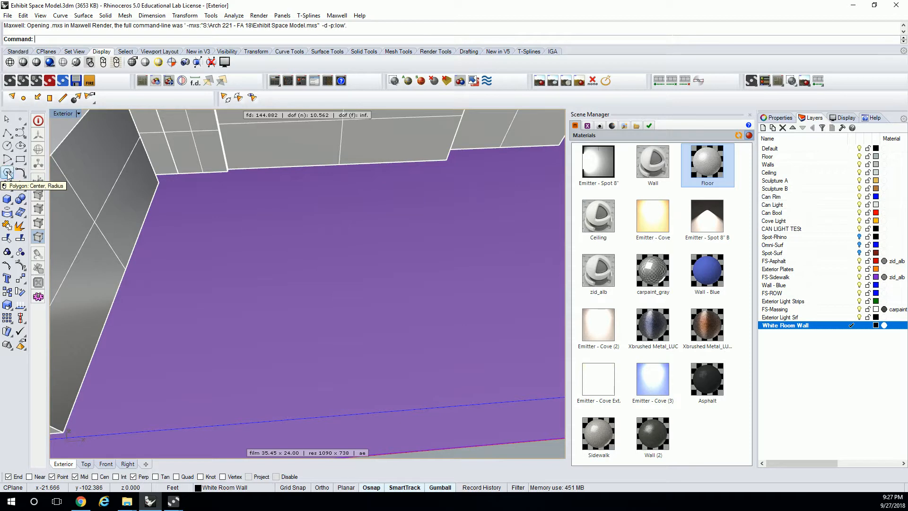
click(14, 200)
click(255, 292)
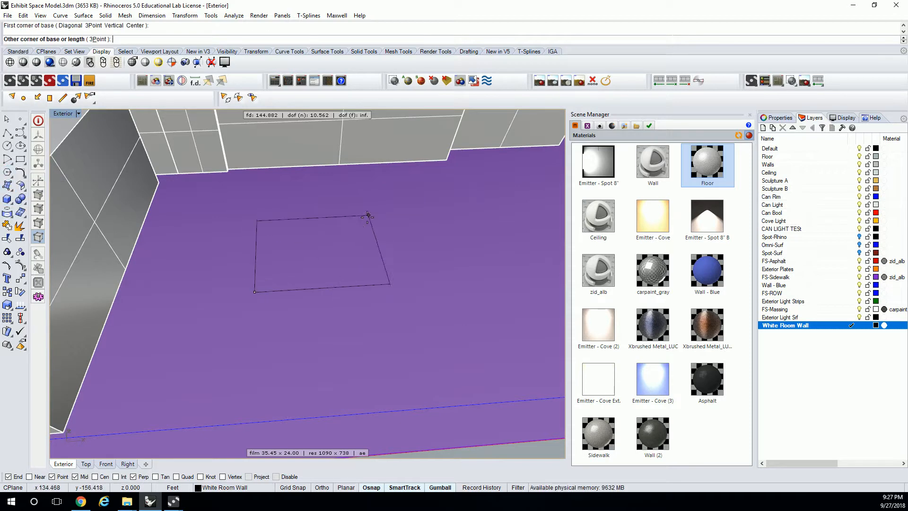
text(@20',20')
key(Return)
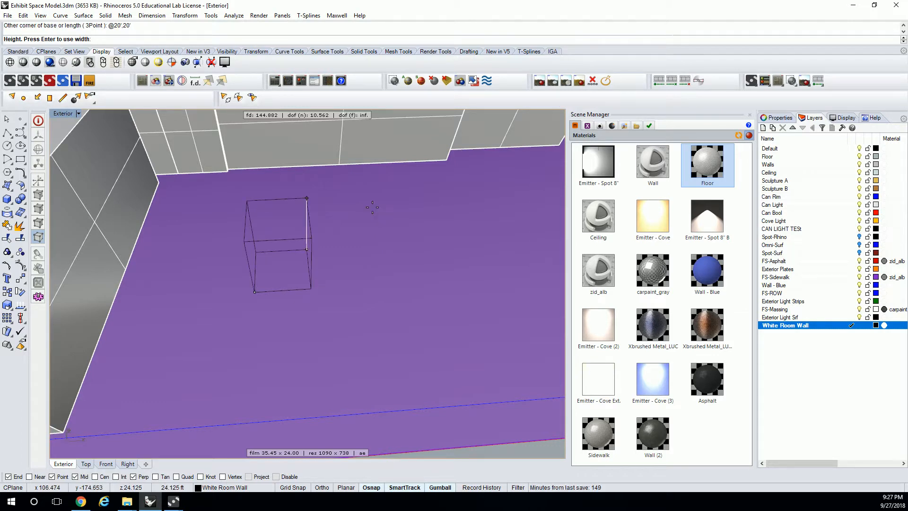
text(15)
key(Return)
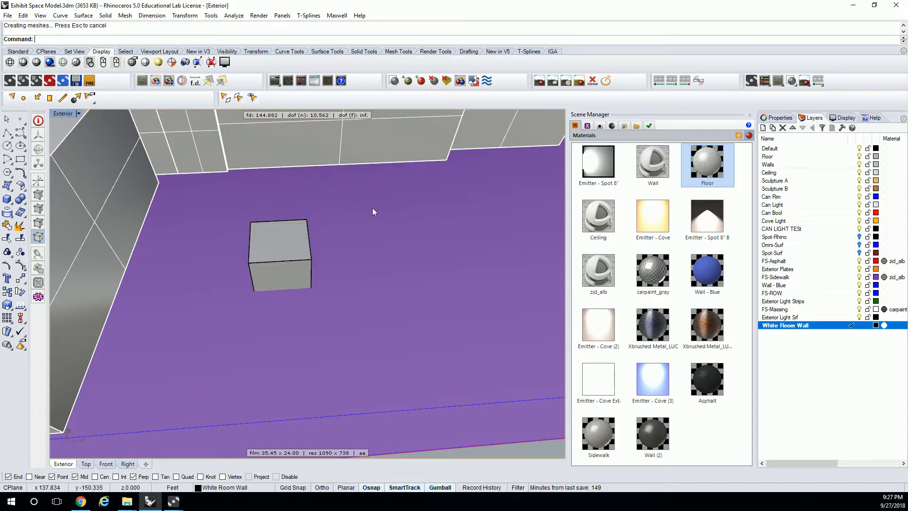
Move the box up 2 feet above the ground
right_drag(370, 279, 315, 279)
scroll(303, 240, up, 6)
click(280, 234)
click(338, 163)
text(2)
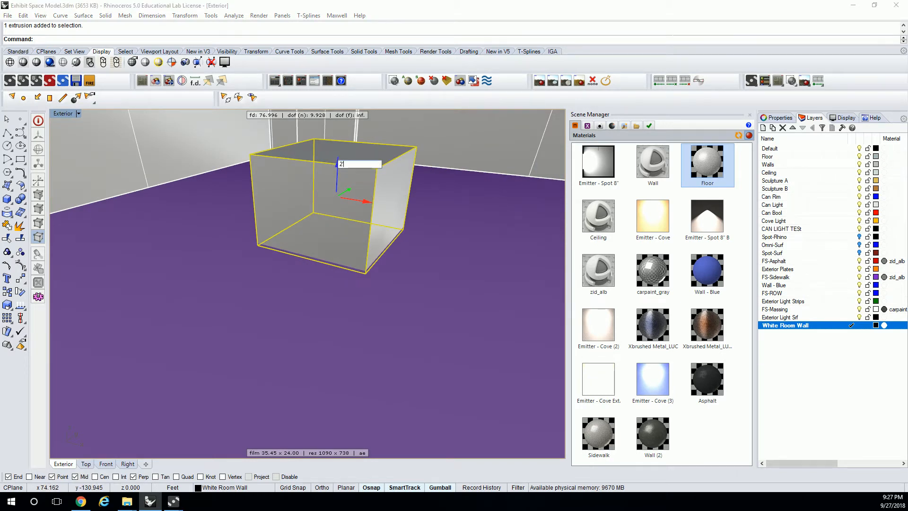
key(Return)
key(Escape)
Delete the front face of the box to open up its interior
ctrl+shift+click(325, 186)
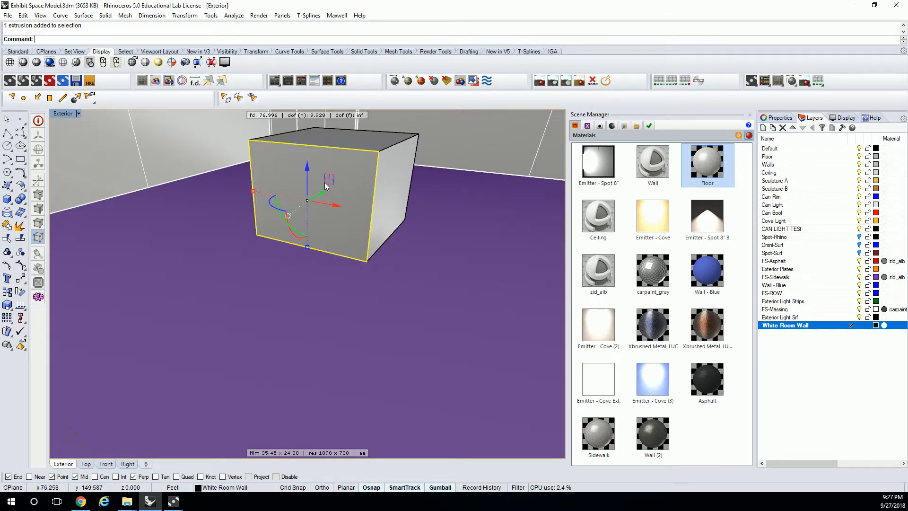
key(Delete)
right_drag(359, 196, 381, 255)
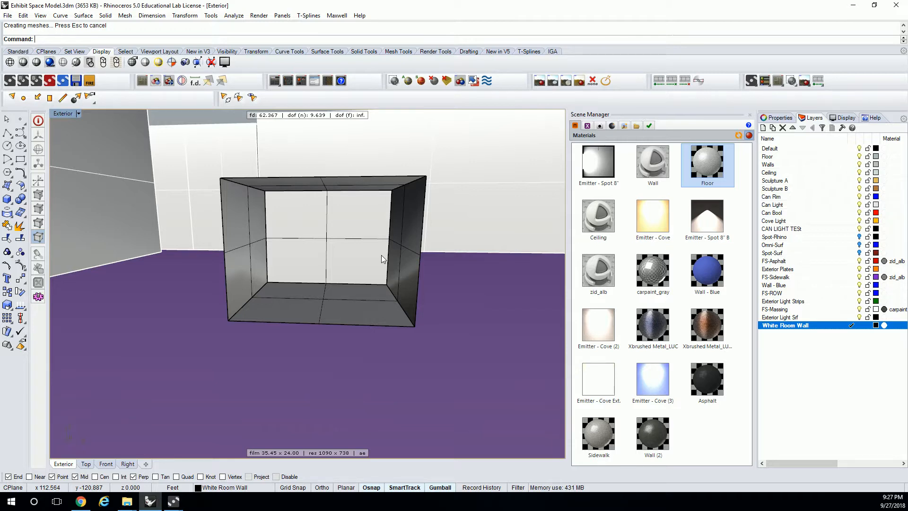
right_drag(382, 249, 359, 285)
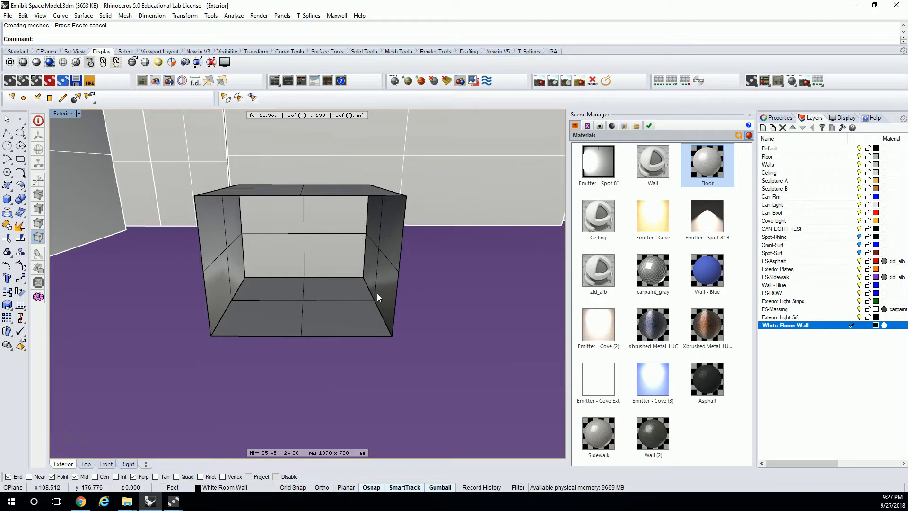
Draw an open polyline along the box's left, back and right floor edges, snapping to the four floor corners
click(373, 301)
key(Escape)
click(7, 133)
click(210, 337)
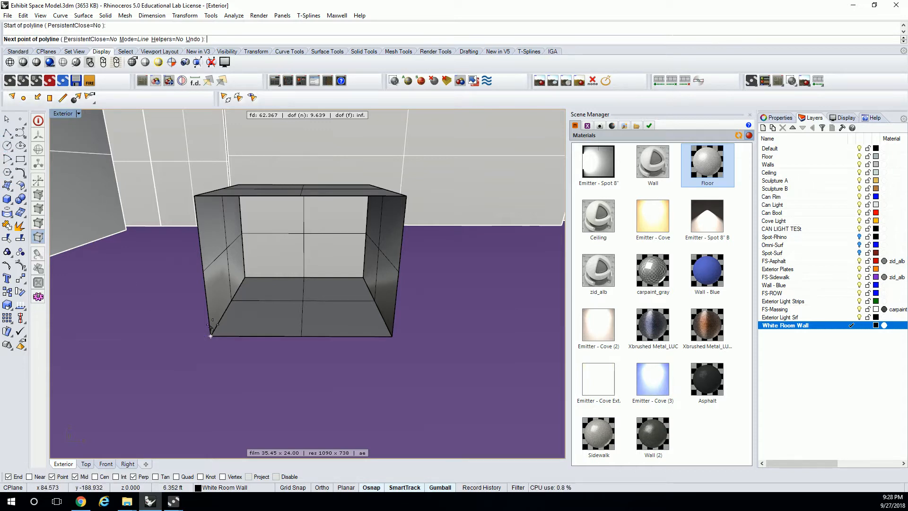
click(245, 277)
click(364, 277)
click(392, 336)
key(Return)
right_drag(260, 280, 134, 229)
In the Right view, draw a circle with a radius of about 5.2 ft centred on the box's lower front corner
double_click(61, 113)
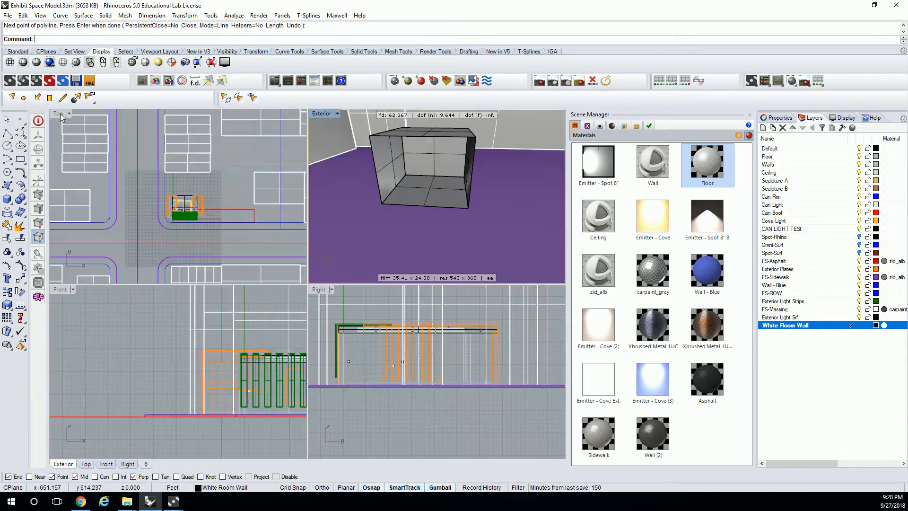
scroll(472, 321, down, 5)
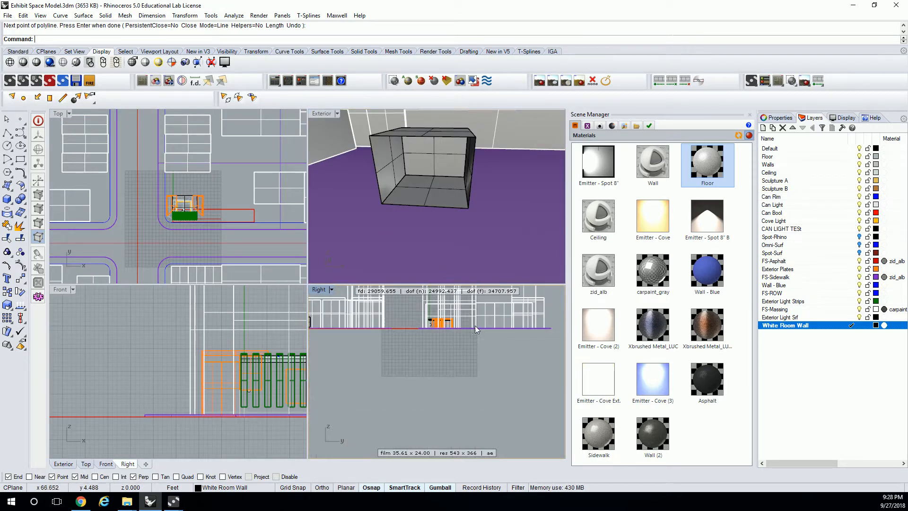
scroll(442, 357, up, 7)
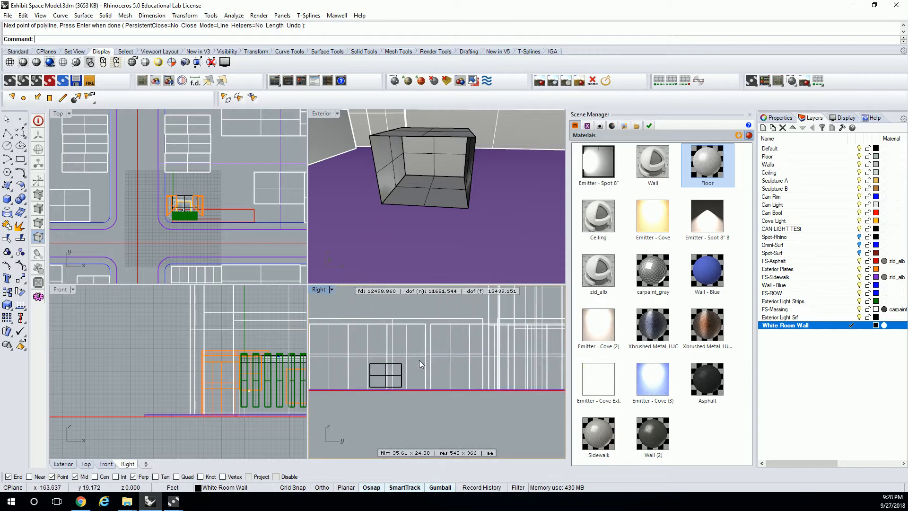
right_drag(412, 155, 422, 246)
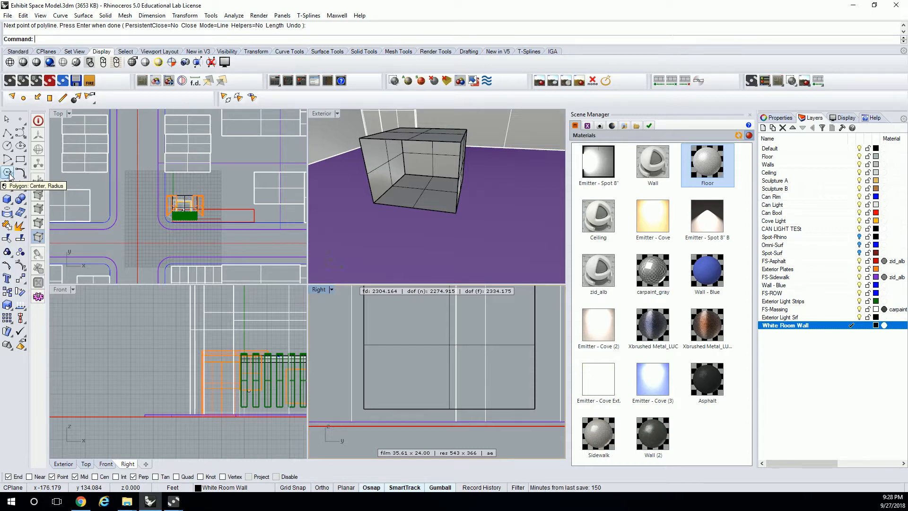
click(7, 147)
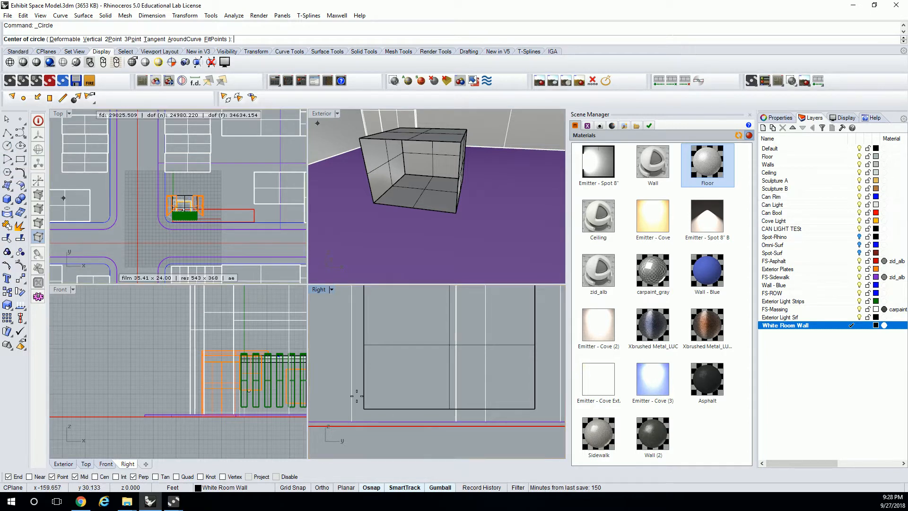
click(364, 408)
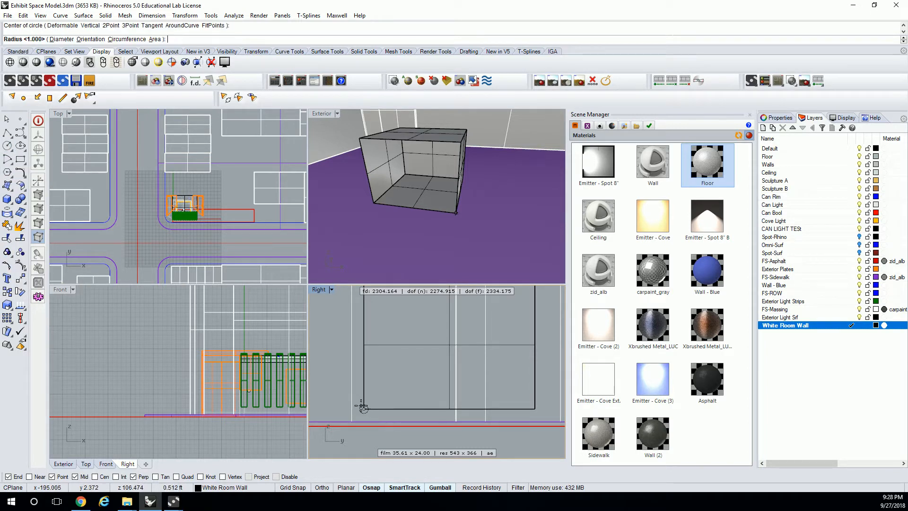
click(397, 376)
click(396, 378)
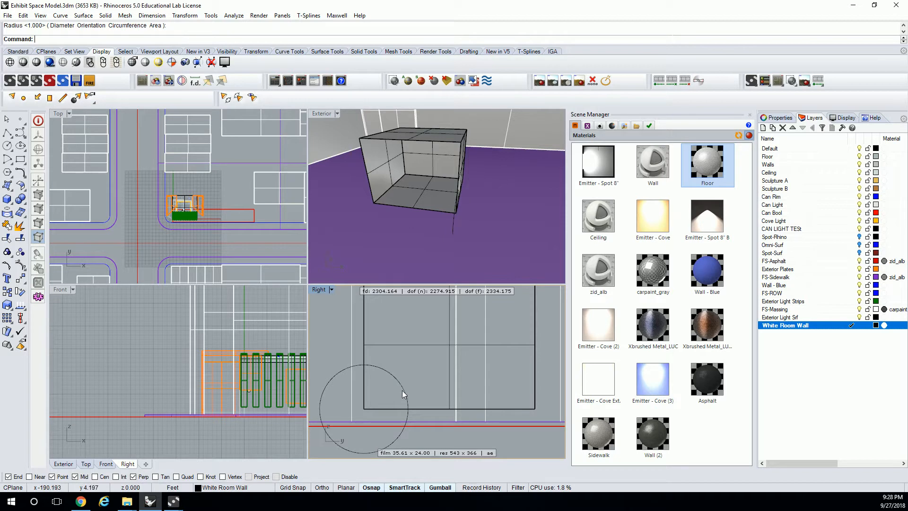
Turn on the Project and Intersection snaps and move the circle one radius backward until its front edge meets the box's lower front corner
text(Mv)
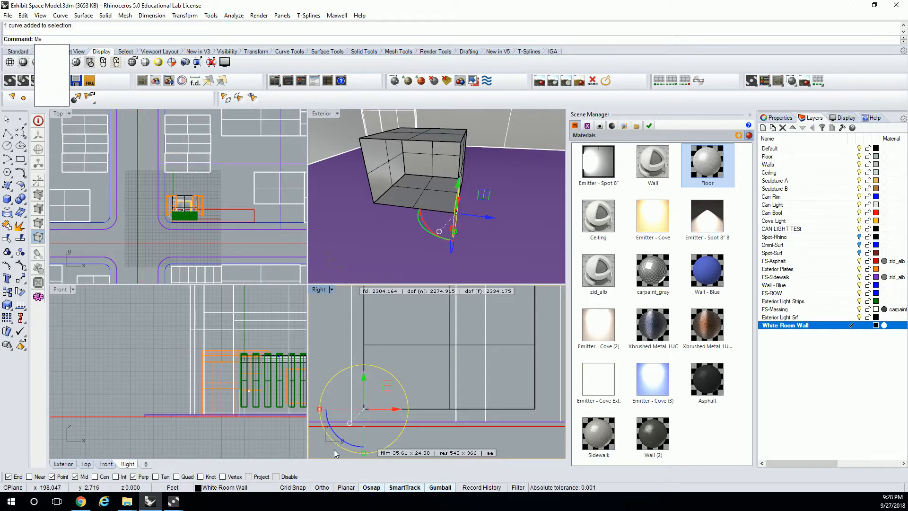
key(Return)
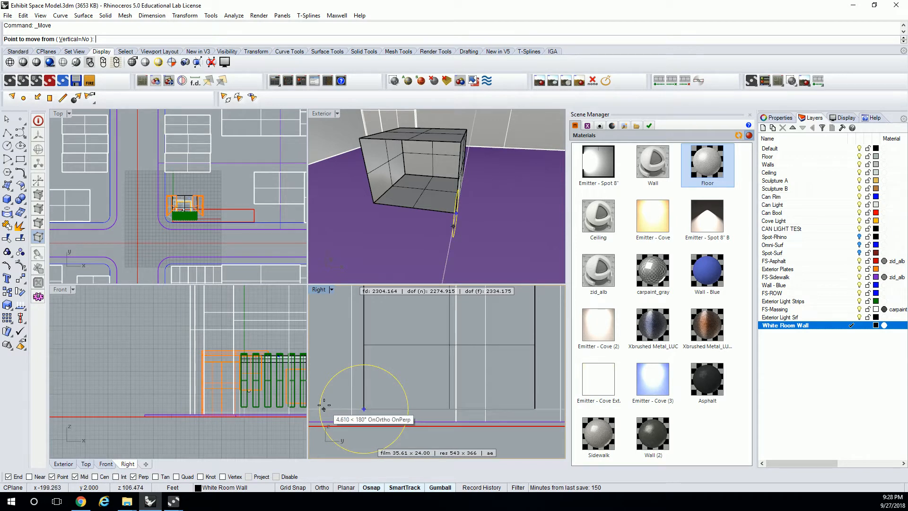
click(249, 477)
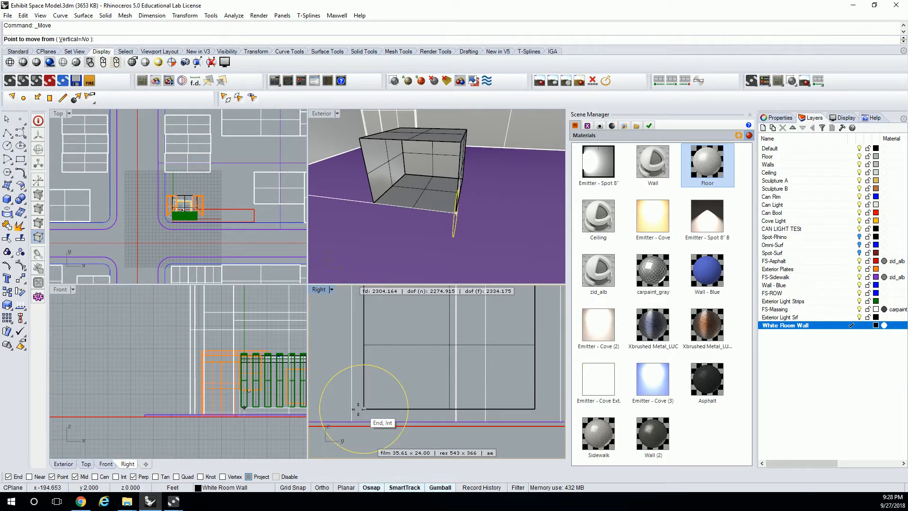
click(115, 477)
click(320, 409)
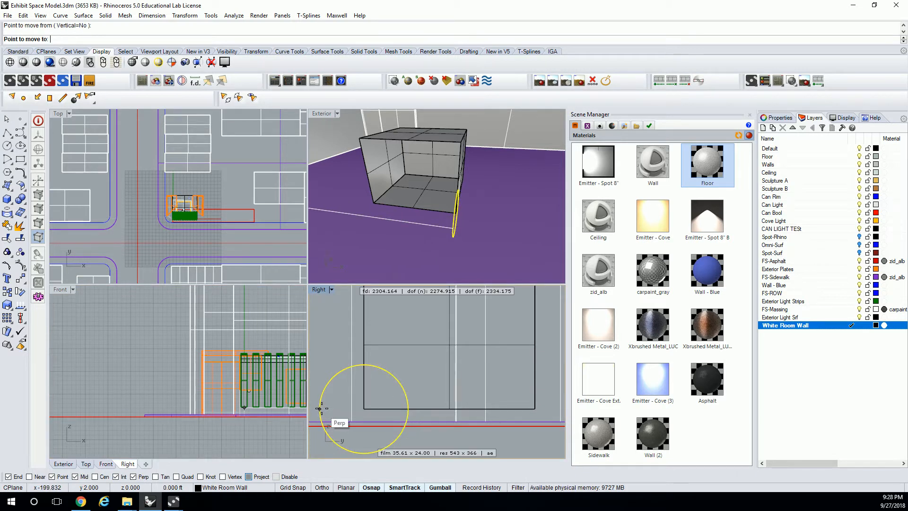
click(365, 409)
Rotate the circle 90 degrees about its vertical axis so it faces the box's open front
right_drag(421, 222, 404, 233)
click(389, 229)
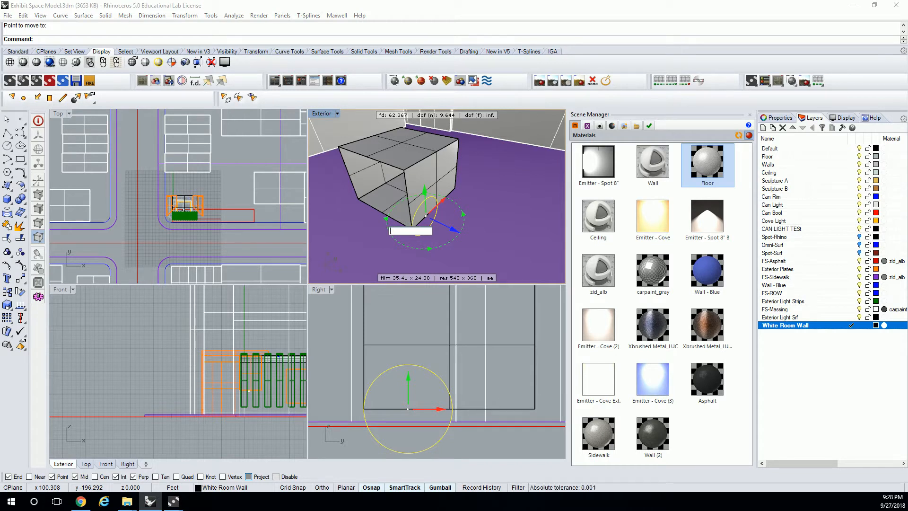
text(9)
key(Return)
Move the circle from its centre forward to the box's front edge, into the plane of the opening
right_drag(450, 362, 433, 366)
right_drag(209, 368, 162, 349)
scroll(166, 337, down, 8)
right_drag(219, 334, 189, 349)
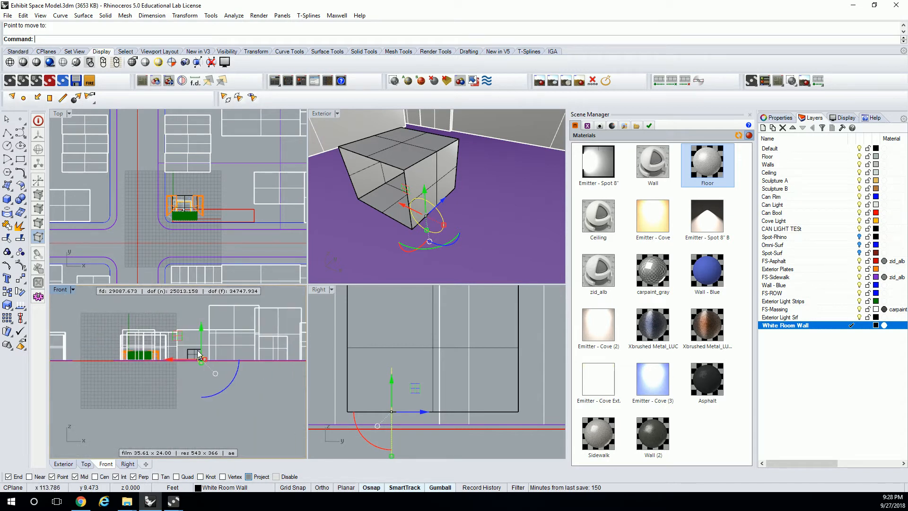
scroll(158, 359, up, 7)
scroll(163, 357, up, 6)
right_drag(414, 235, 473, 189)
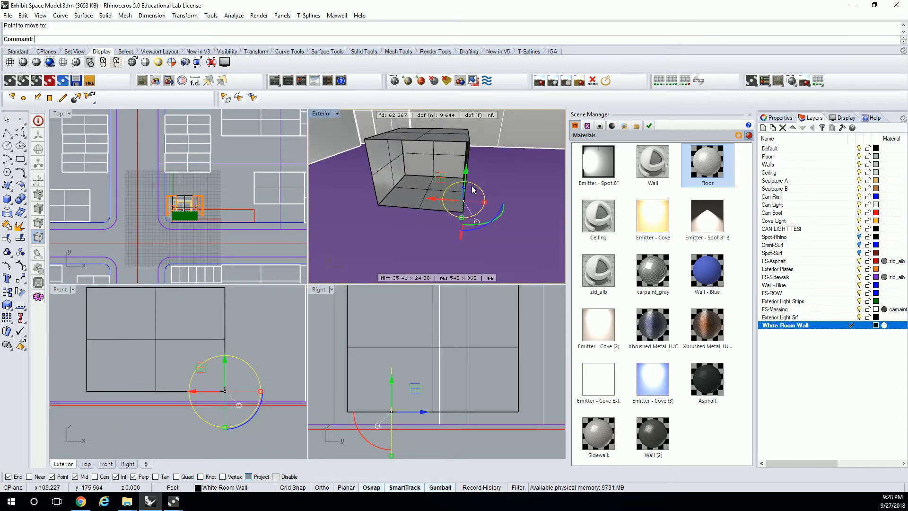
right_drag(387, 415, 400, 397)
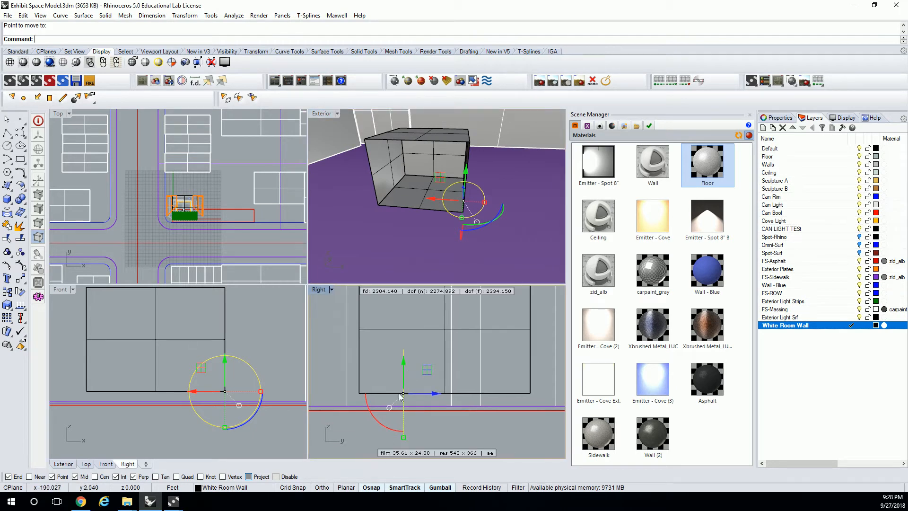
text(M)
key(Return)
click(402, 394)
click(359, 393)
In the Front view, move the circle one radius inward until its outer edge meets the box's right wall
right_drag(270, 370, 263, 357)
key(Return)
click(259, 378)
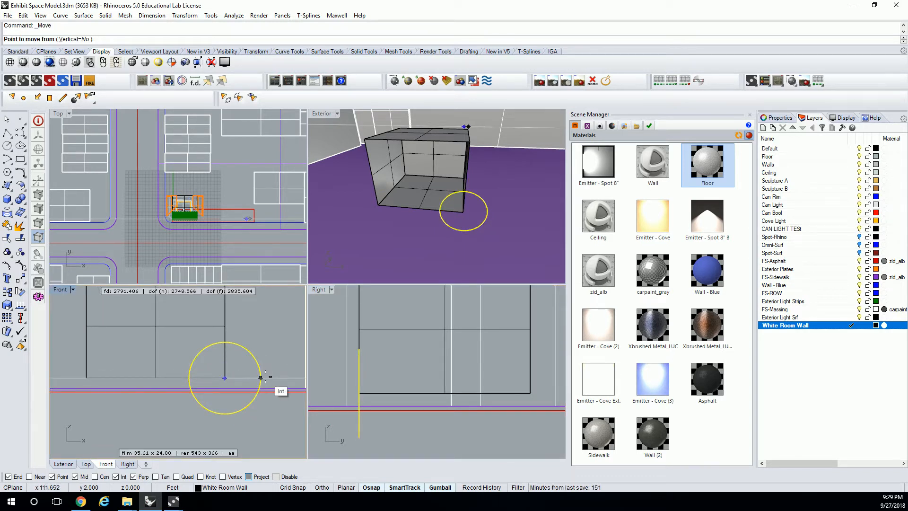
click(226, 378)
Turn on the Center snap and draw a vertical helper line from the circle's centre down past its lowest point
key(Return)
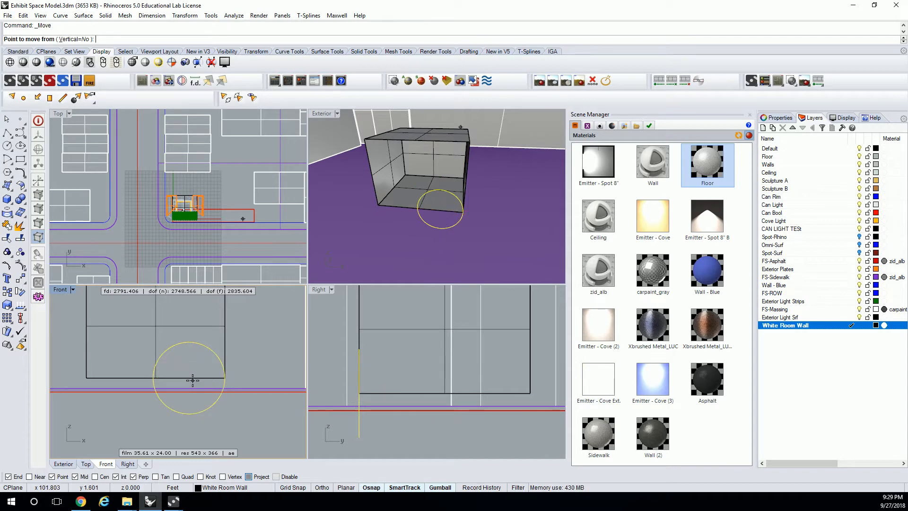
click(96, 477)
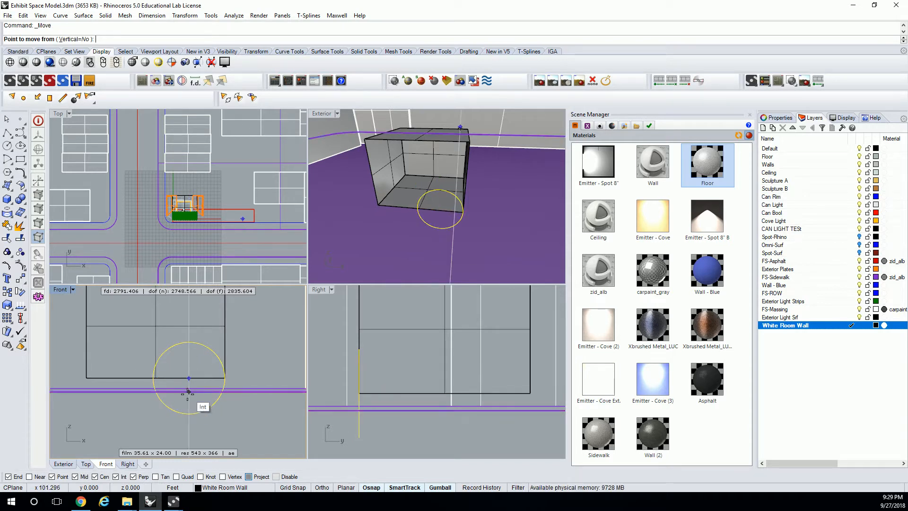
key(Escape)
key(Escape)
text(Lk)
key(Escape)
text(L)
key(Return)
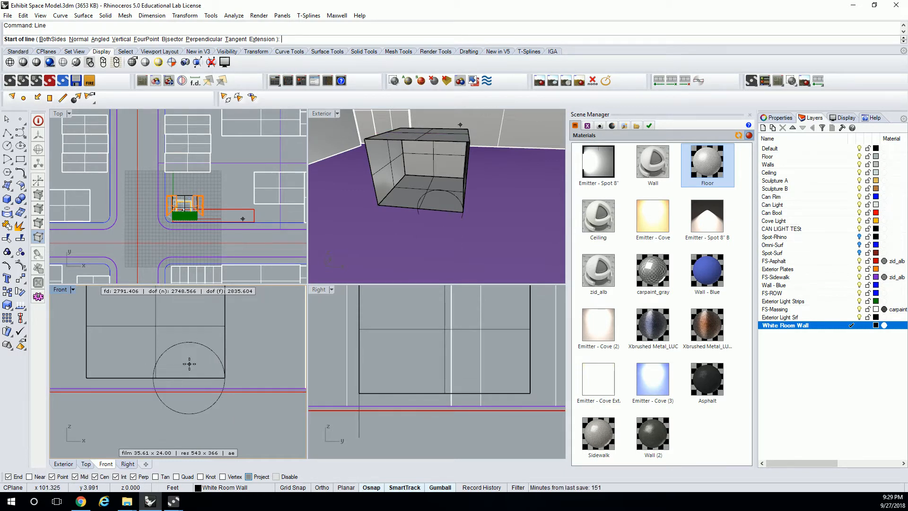
click(189, 378)
click(189, 435)
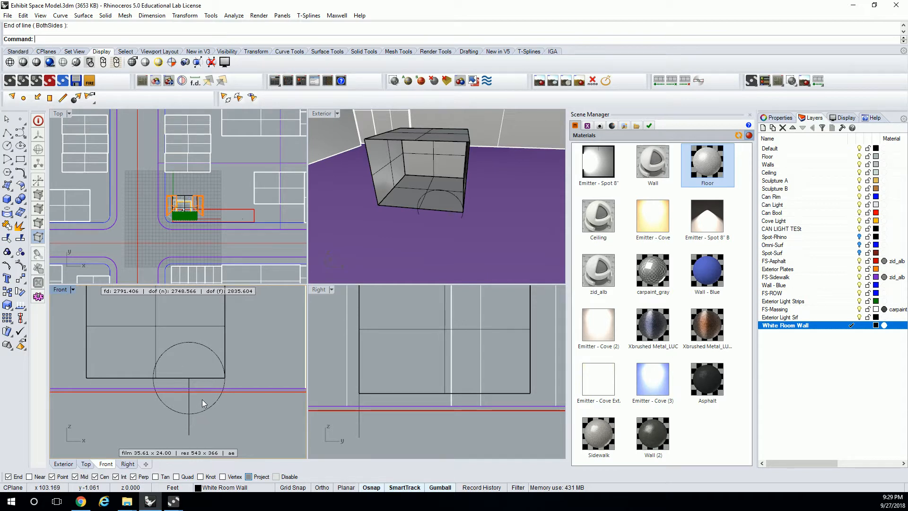
Move the circle up from its lowest point to the box's floor line and delete the vertical helper line
click(216, 410)
text(Move)
key(Return)
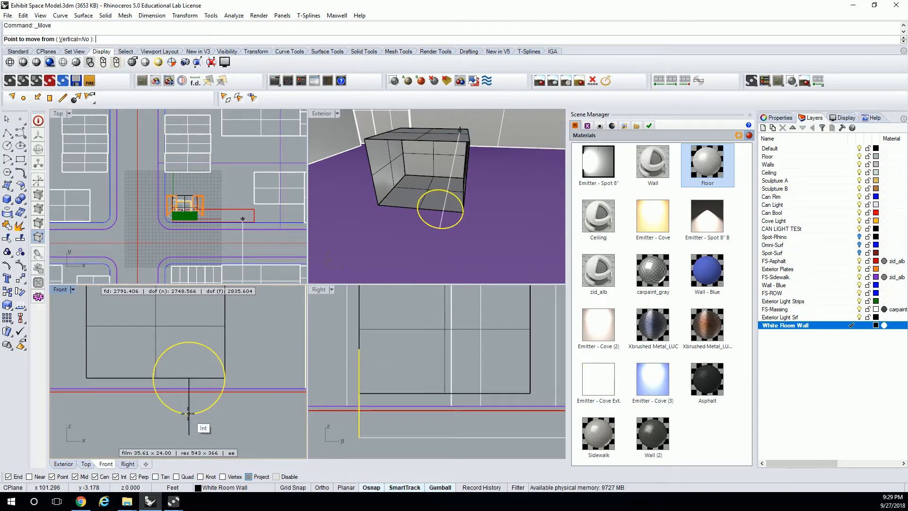
click(189, 414)
click(188, 379)
click(201, 421)
click(191, 417)
key(Delete)
Trim the circle using the box as the cutting object, leaving only the arc between floor and right wall
text(Trim)
key(Return)
click(224, 314)
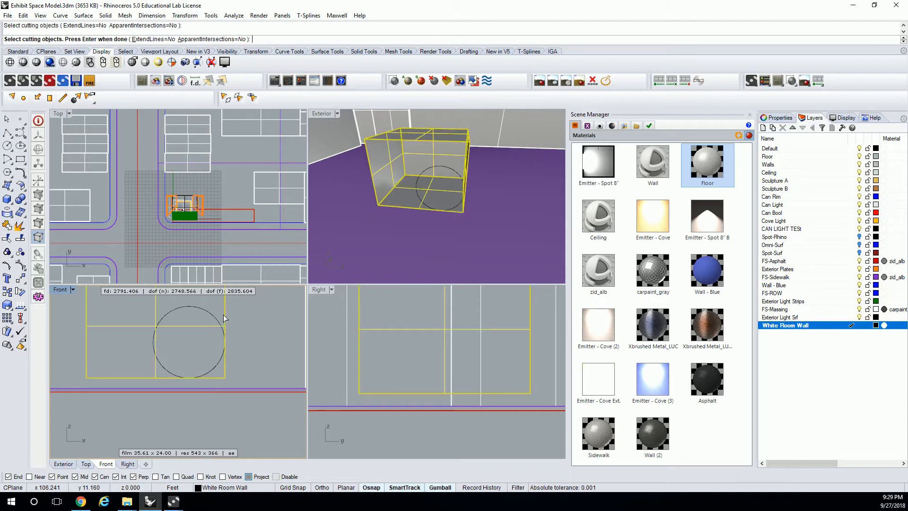
key(Return)
click(211, 313)
key(Return)
Sweep the corner arc along the floor-edge polyline with Sweep1, using Freeform style and Do not simplify
scroll(441, 206, up, 3)
right_drag(442, 206, 487, 216)
text(Sweep1)
key(Return)
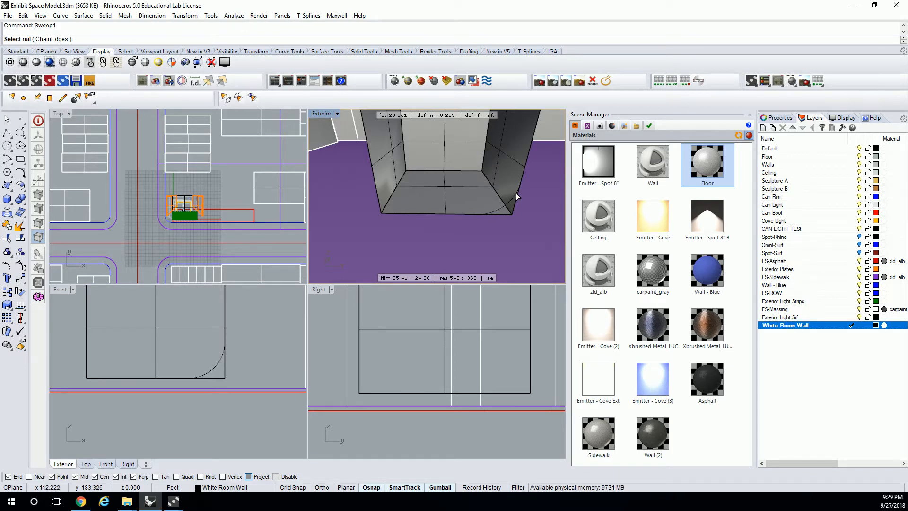
click(499, 195)
click(525, 220)
click(503, 212)
key(Return)
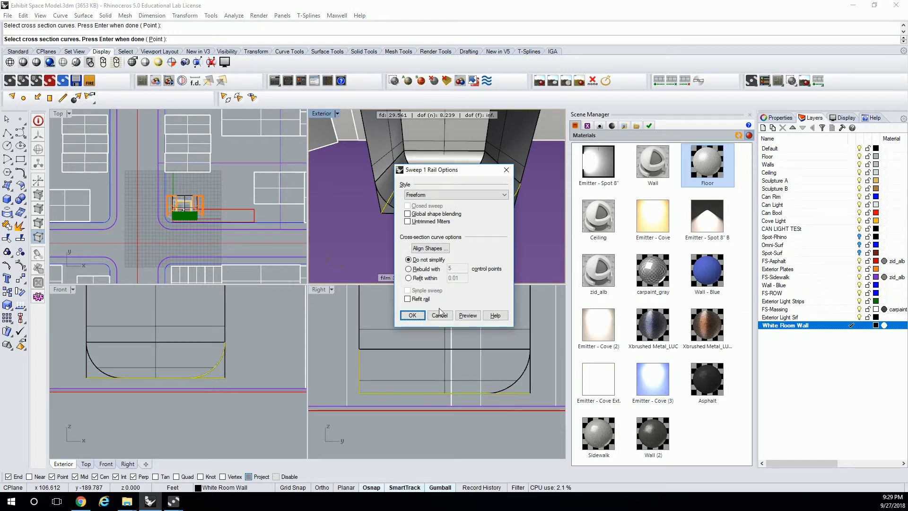
click(412, 315)
Try the curve Fillet command where the back and right coves meet, with a radius of about 5.178 ft picked from the cove arc
scroll(476, 169, up, 6)
mouse_move(476, 169)
right_down()
mouse_move(481, 174)
mouse_move(479, 165)
right_up()
scroll(465, 169, down, 2)
scroll(466, 170, up, 3)
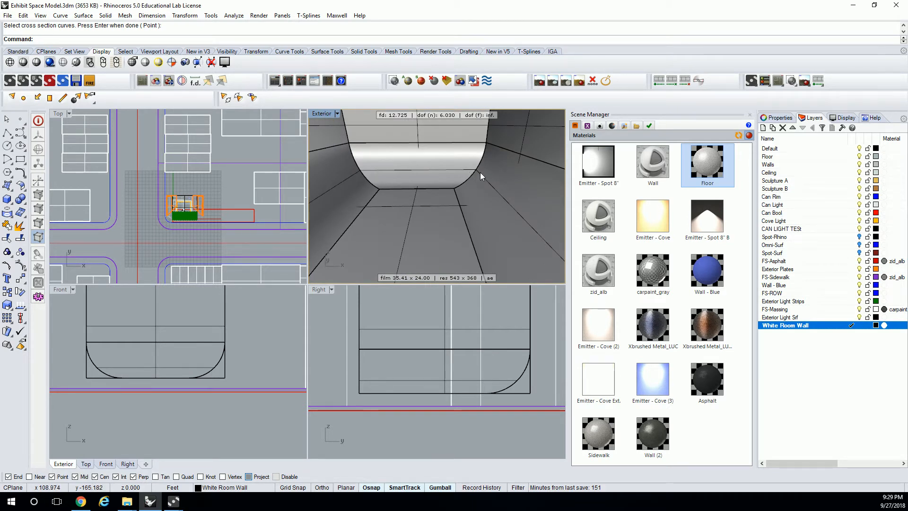
key(Return)
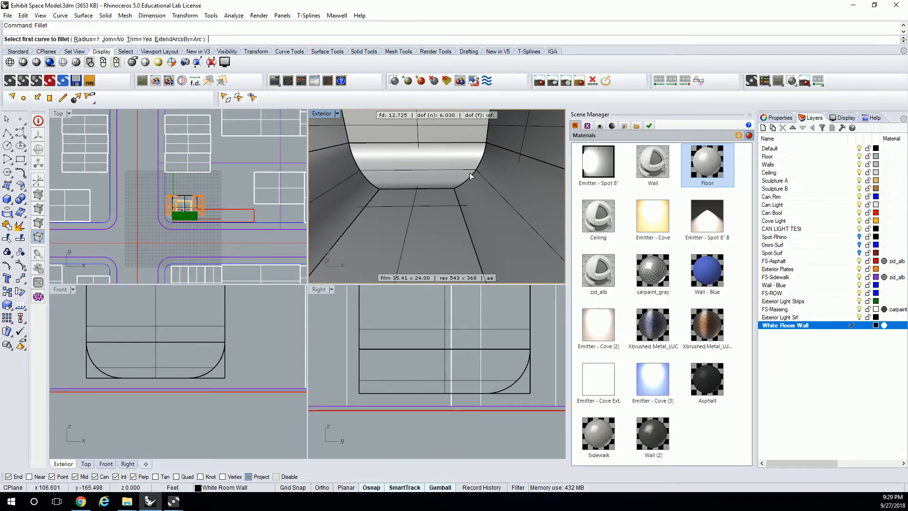
text(r)
key(Return)
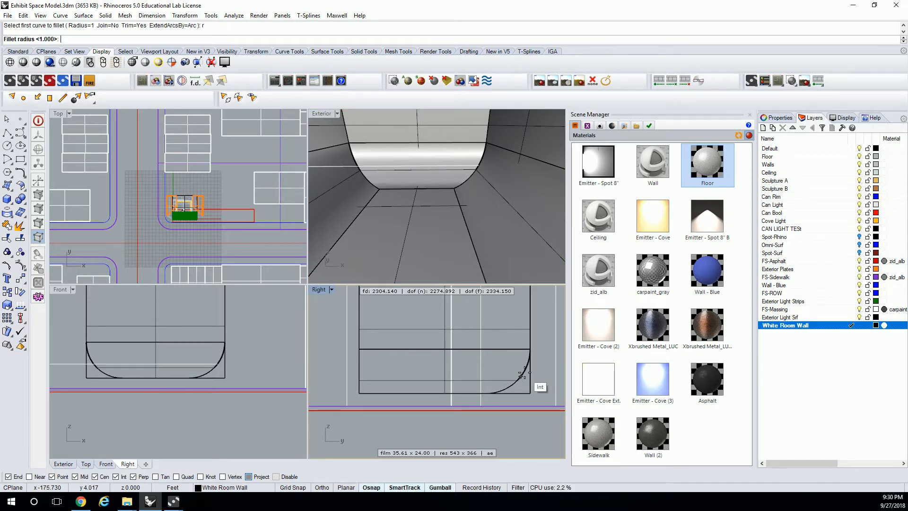
click(233, 359)
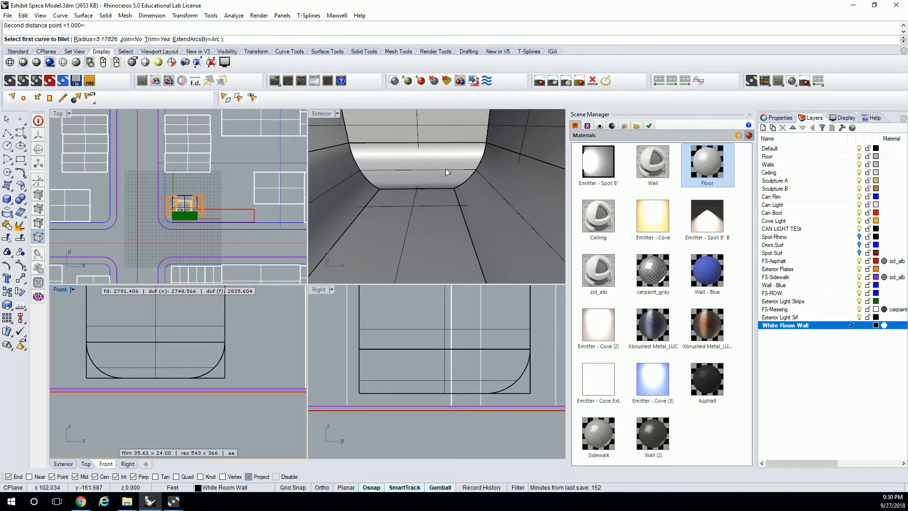
click(469, 178)
click(468, 177)
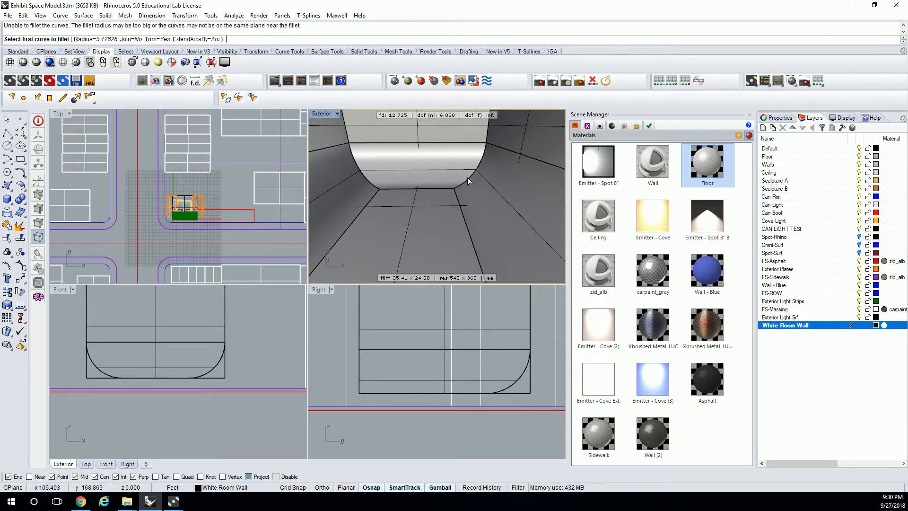
click(468, 181)
key(Escape)
Fillet the right and back cove surfaces together with FilletSrf, picking a radius of about 5.178 ft from the cove arc
text(f)
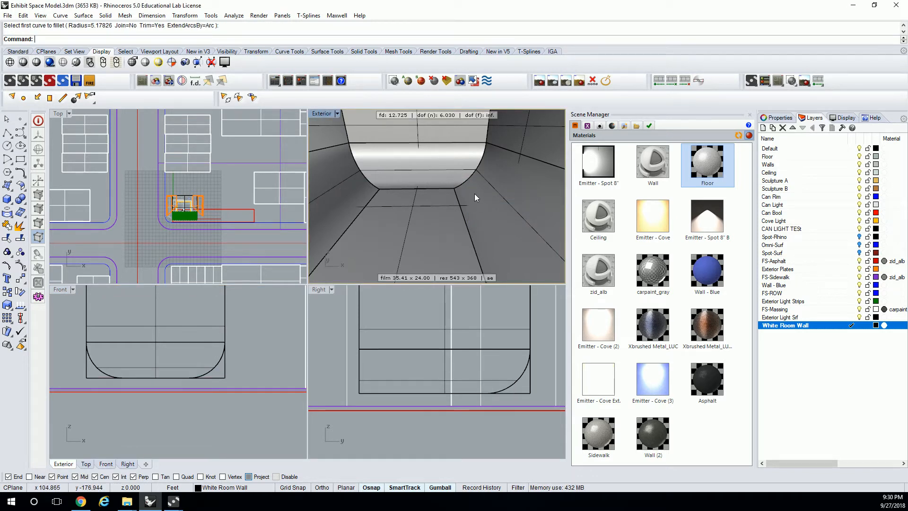
text(illetsrf)
key(Return)
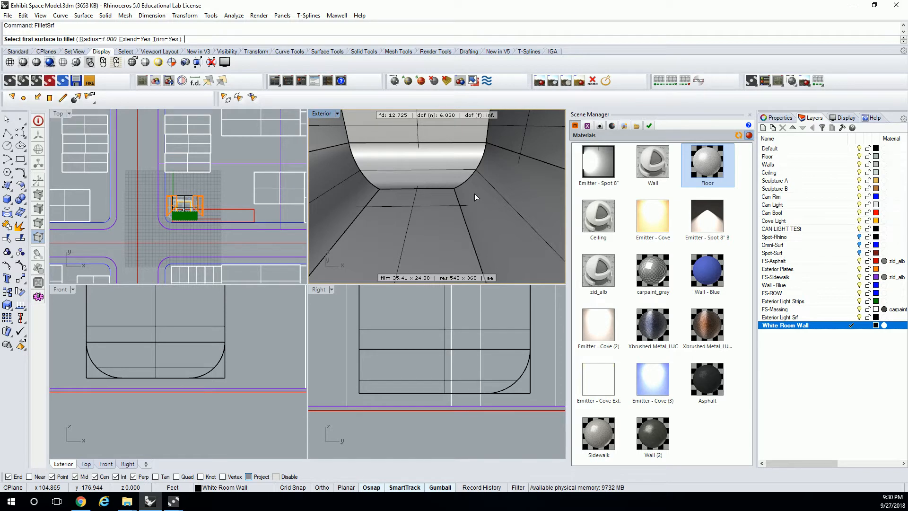
click(95, 39)
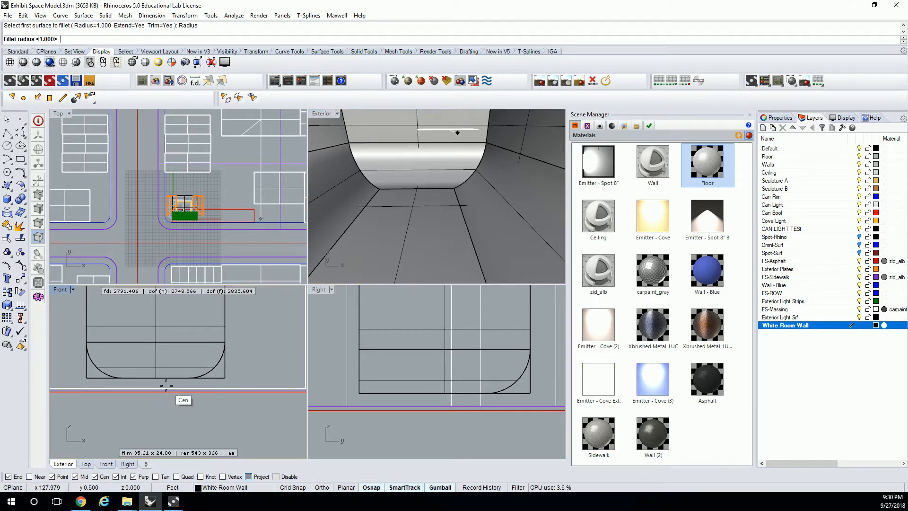
click(191, 378)
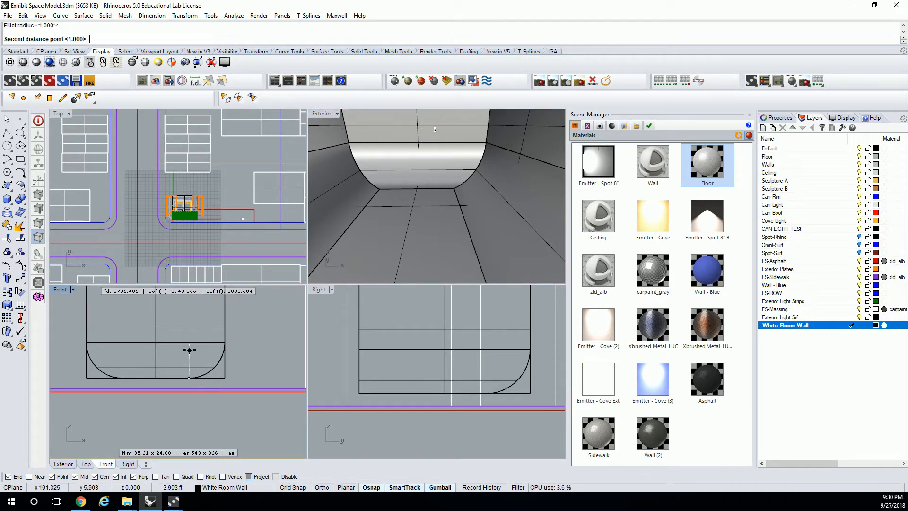
click(227, 349)
click(476, 191)
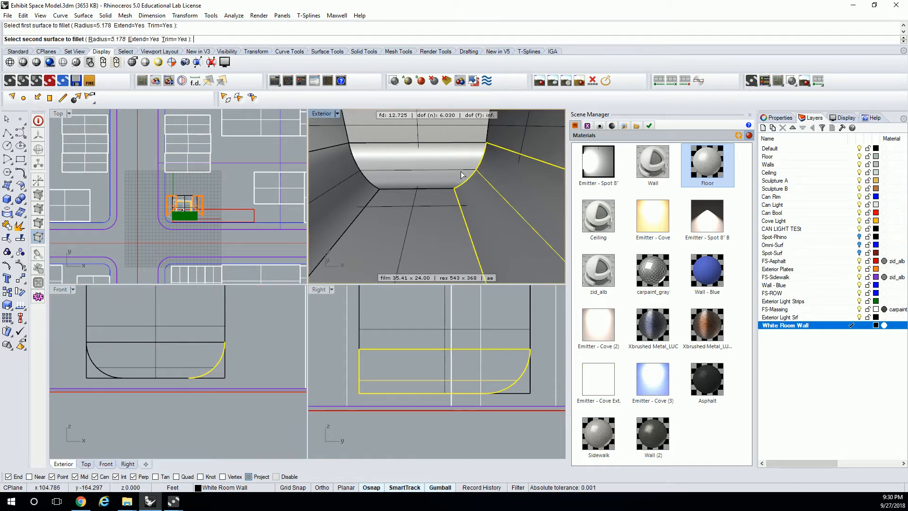
click(460, 170)
scroll(488, 156, up, 6)
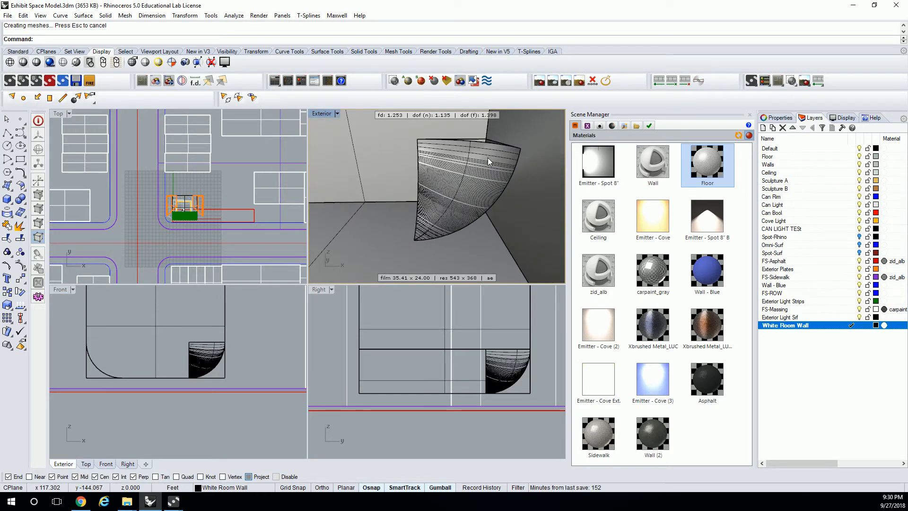
Try to merge all faces of the filleted corner surface with MergeAllFaces
right_drag(463, 169, 478, 206)
scroll(463, 168, up, 2)
scroll(464, 165, down, 15)
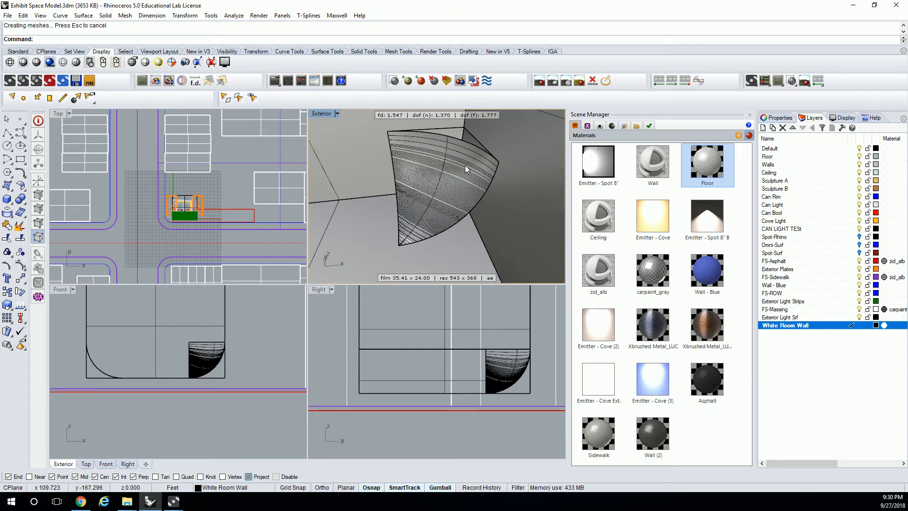
right_drag(465, 165, 467, 188)
click(467, 188)
text(Margeallf)
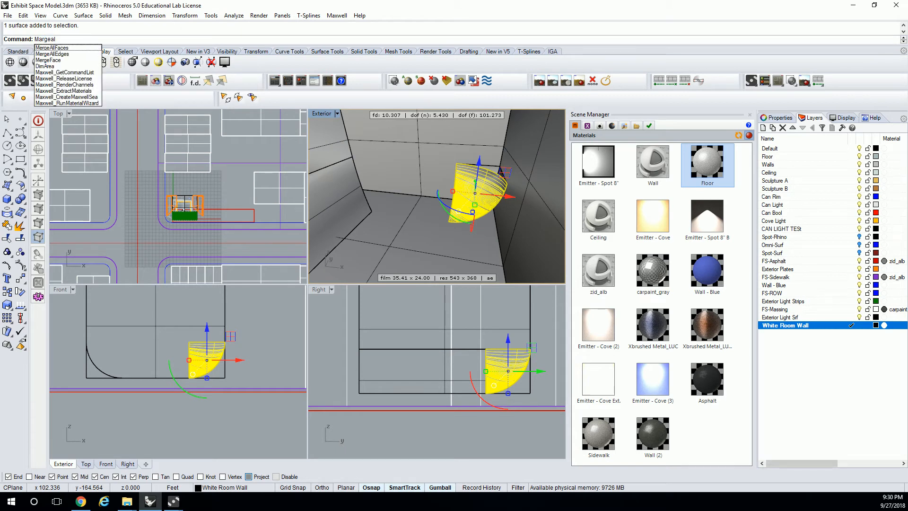
key(Return)
key(Escape)
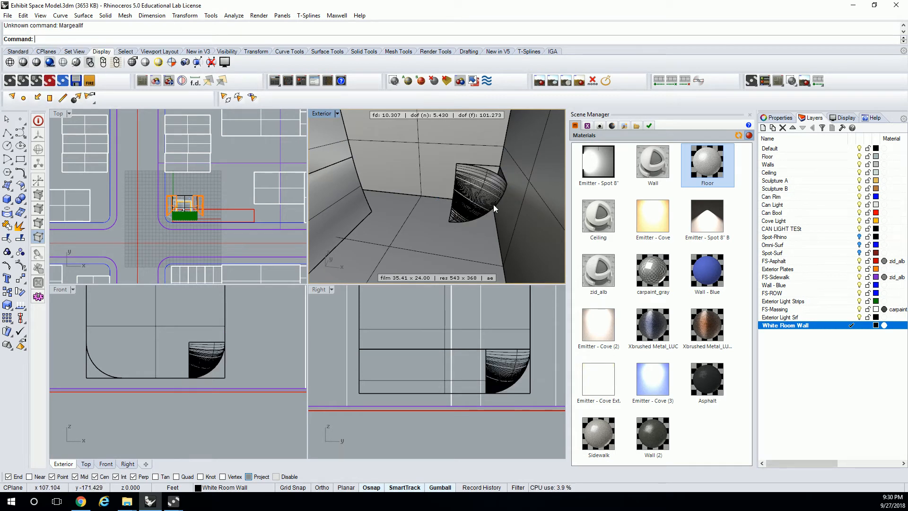
Smooth the corner fillet surface in X, Y and Z with fixed boundaries, world coordinates and a smooth factor of 0.2
right_drag(501, 194, 455, 199)
click(466, 207)
text(Smoot)
key(Return)
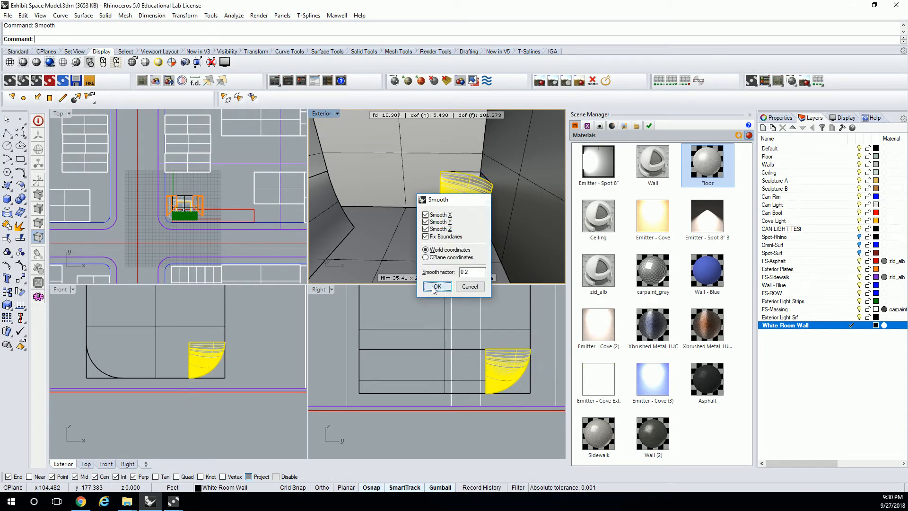
click(436, 287)
key(Escape)
Undo the smoothing and the surface fillet between the right and back coves
scroll(467, 171, up, 4)
scroll(453, 179, down, 5)
key(ctrl+z)
key(ctrl+z)
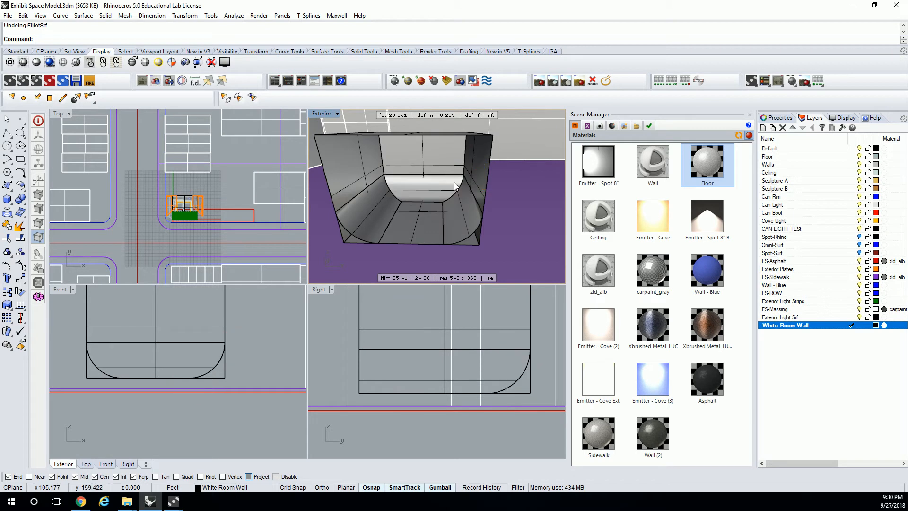
Copy the right cove's front arc from its lower end to the back right corner of the flat floor
scroll(444, 197, up, 4)
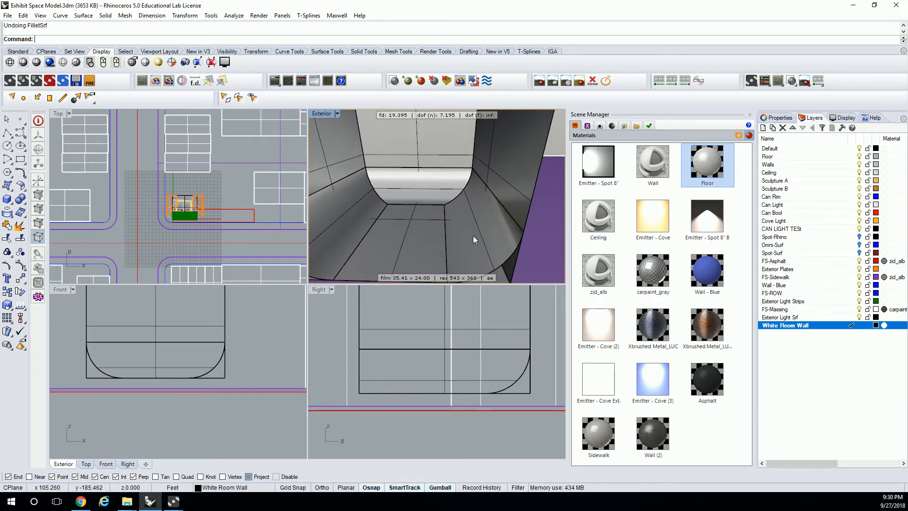
click(503, 263)
click(534, 291)
scroll(454, 256, down, 4)
scroll(453, 256, up, 2)
text(copy)
key(Return)
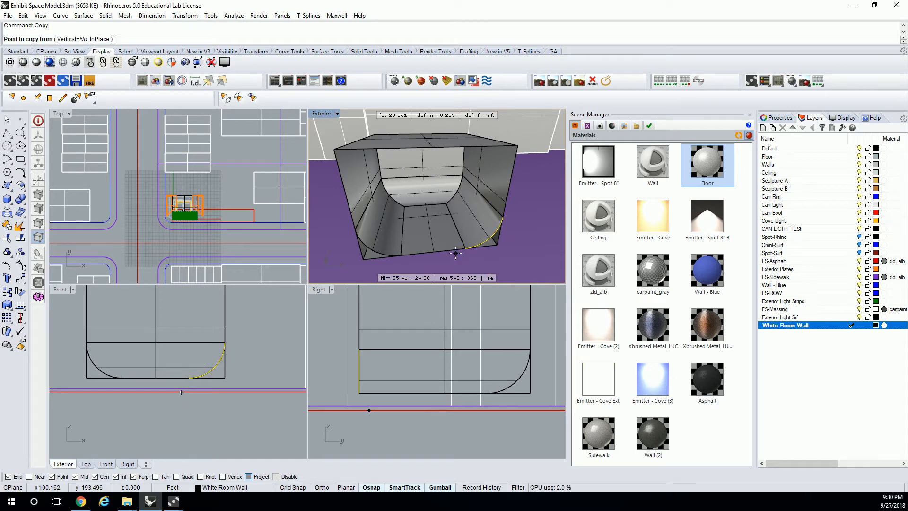
click(464, 255)
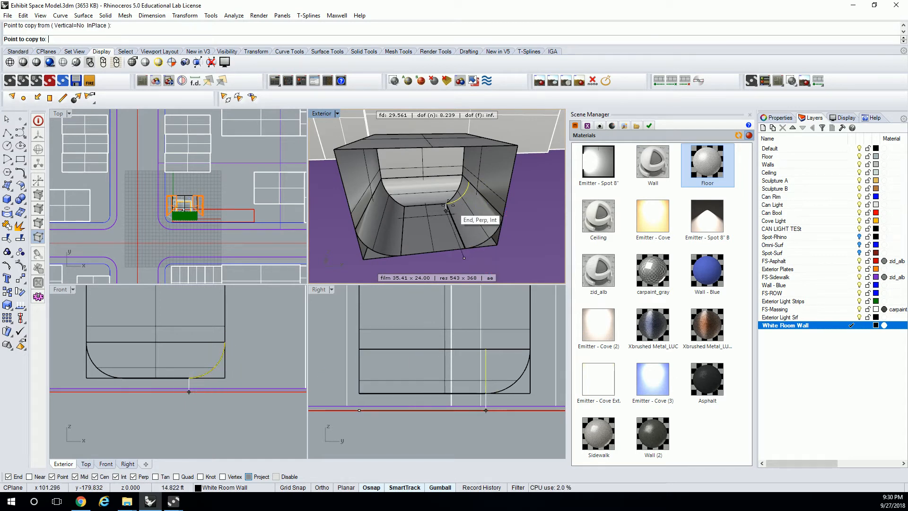
click(448, 205)
key(Escape)
key(Escape)
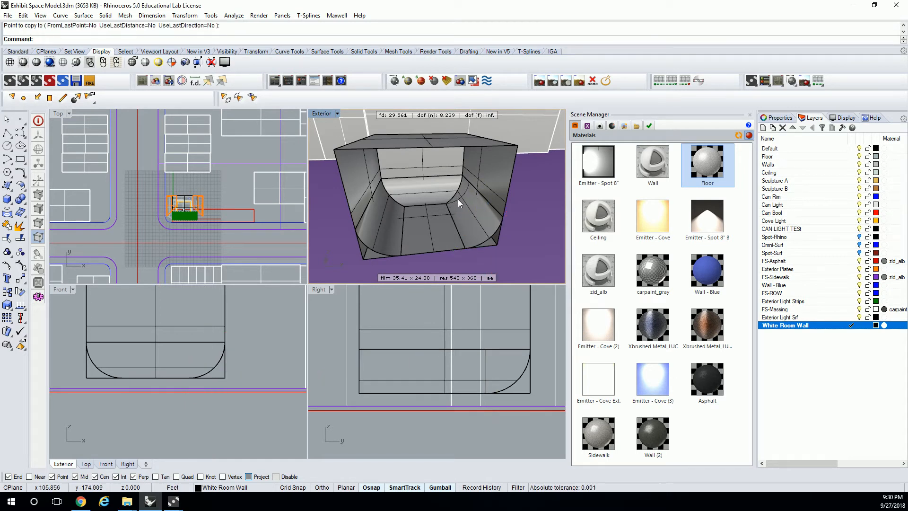
Mirror the copied arc across the diagonal seam at the back right corner, keeping the original
click(458, 199)
scroll(458, 199, up, 5)
scroll(179, 193, up, 10)
scroll(211, 248, up, 5)
text(mirror)
key(Return)
click(193, 231)
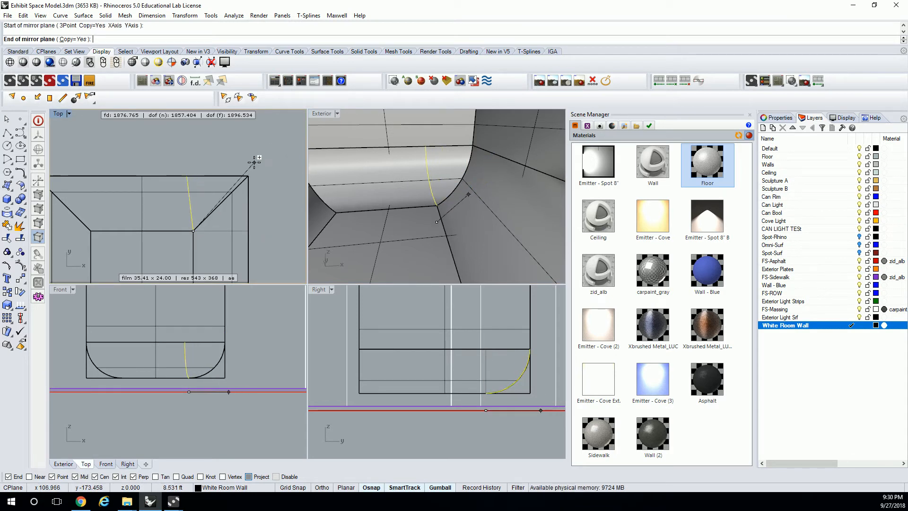
click(248, 176)
Mirror both back right corner arcs across the room's centerline to the back left corner
scroll(237, 167, down, 6)
click(208, 184)
click(212, 183)
click(227, 204)
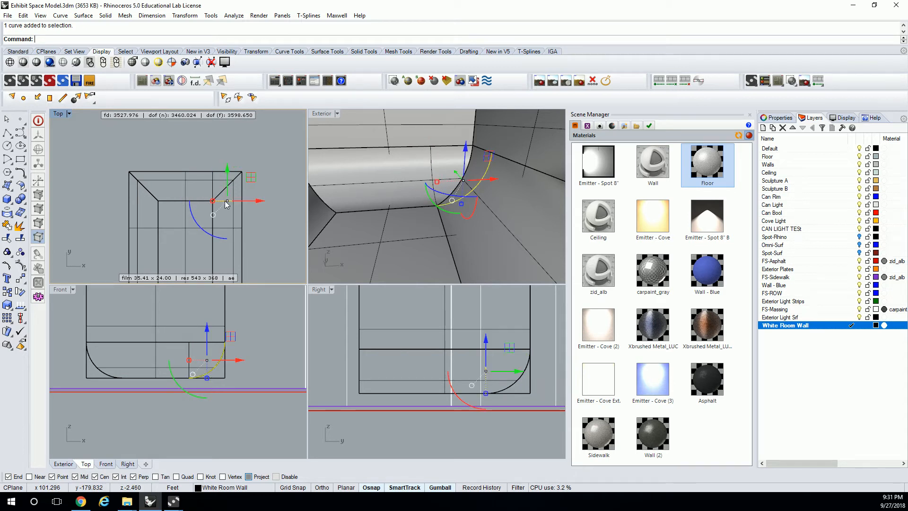
click(214, 191)
text(Mirror)
key(Return)
click(186, 201)
click(187, 148)
Trim the cove polysurface away at both back corners using the four corner arcs as cutting objects
text(Trim)
key(Return)
click(478, 202)
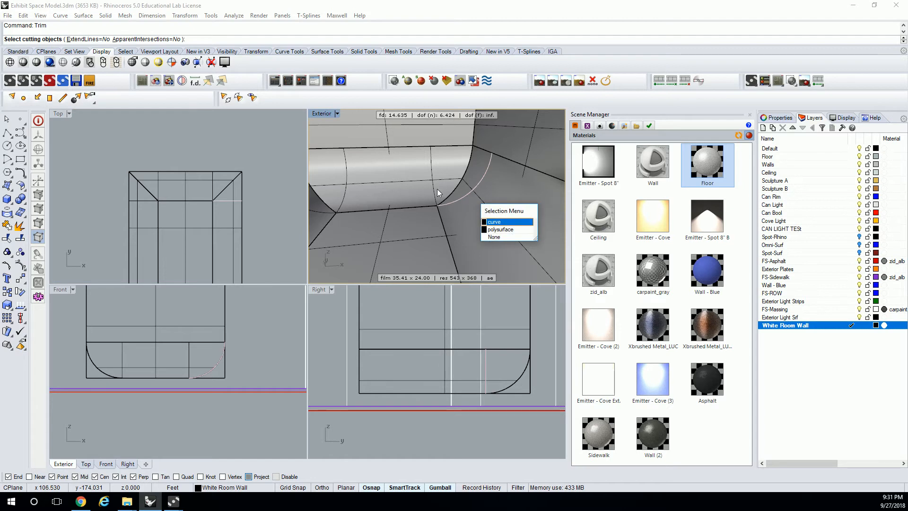
click(497, 215)
click(437, 195)
click(462, 211)
right_drag(451, 200, 357, 207)
click(362, 209)
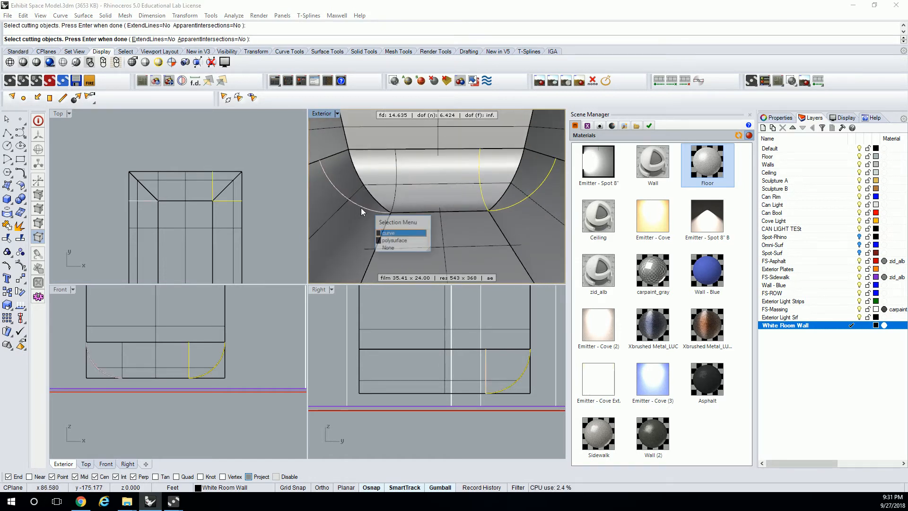
click(398, 233)
click(395, 194)
click(429, 216)
key(Return)
click(530, 167)
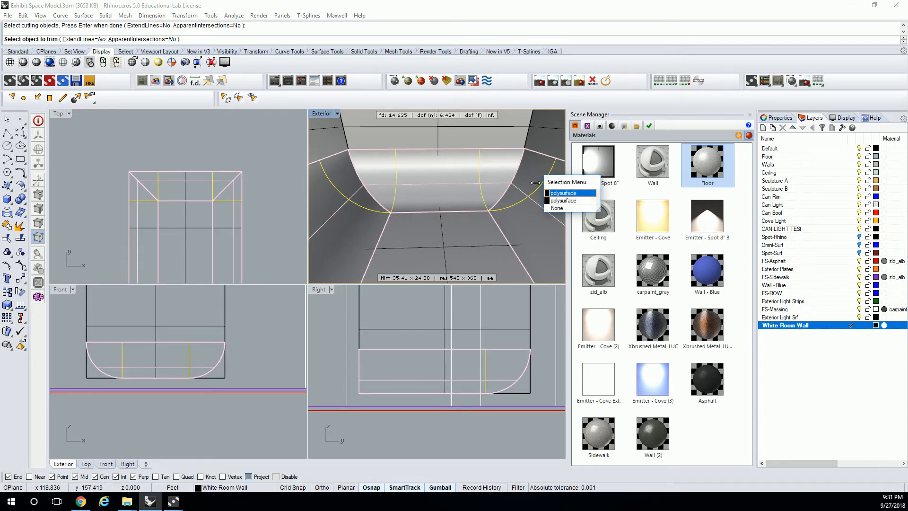
click(570, 195)
click(390, 180)
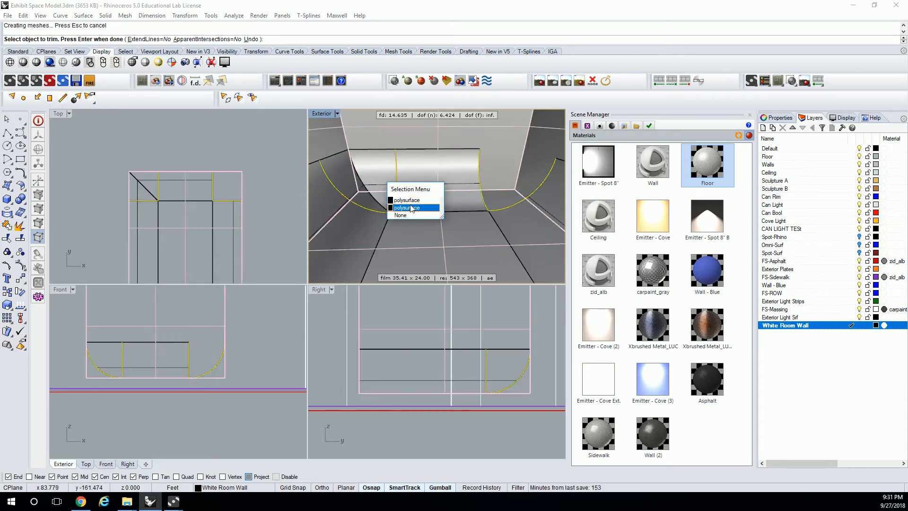
click(415, 200)
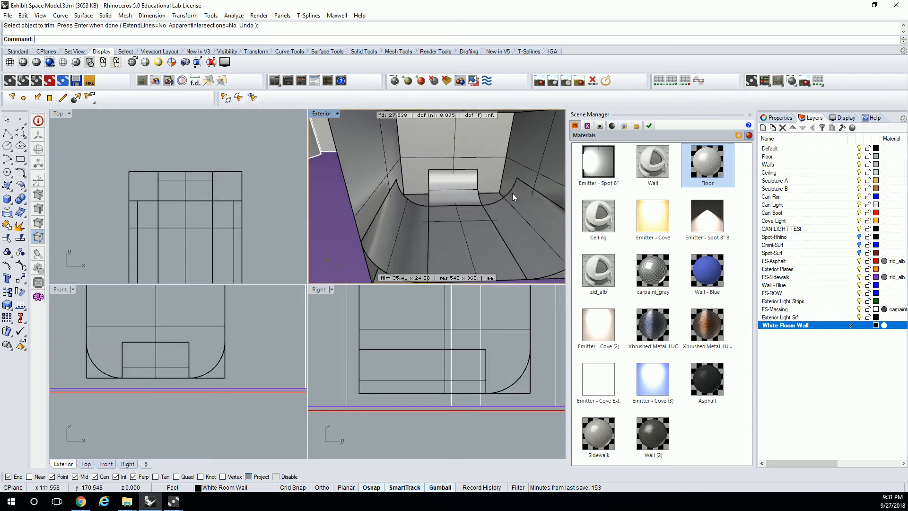
key(Return)
Draw vertical axis lines at the back floor corners: 2 ft below the right one, about 9.4 ft above the left one
right_drag(459, 179, 510, 197)
text(Revol)
key(Escape)
text(Line)
key(Return)
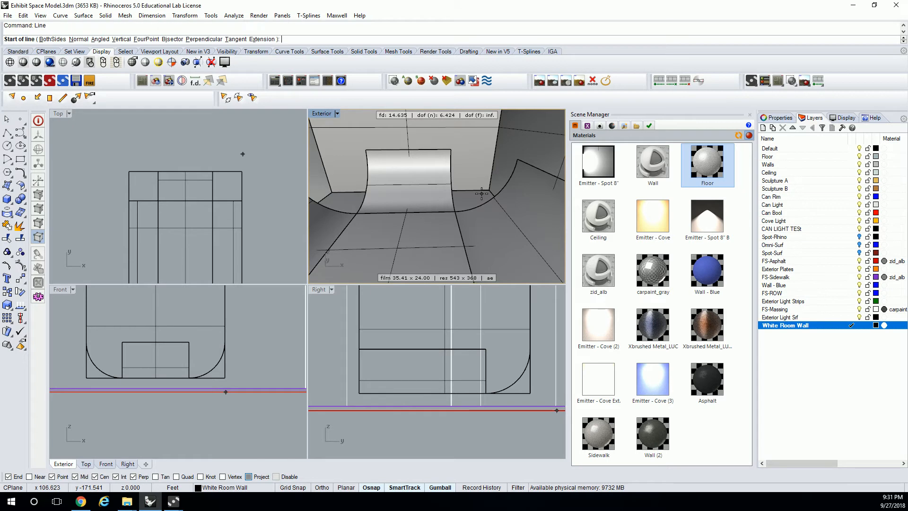
click(456, 227)
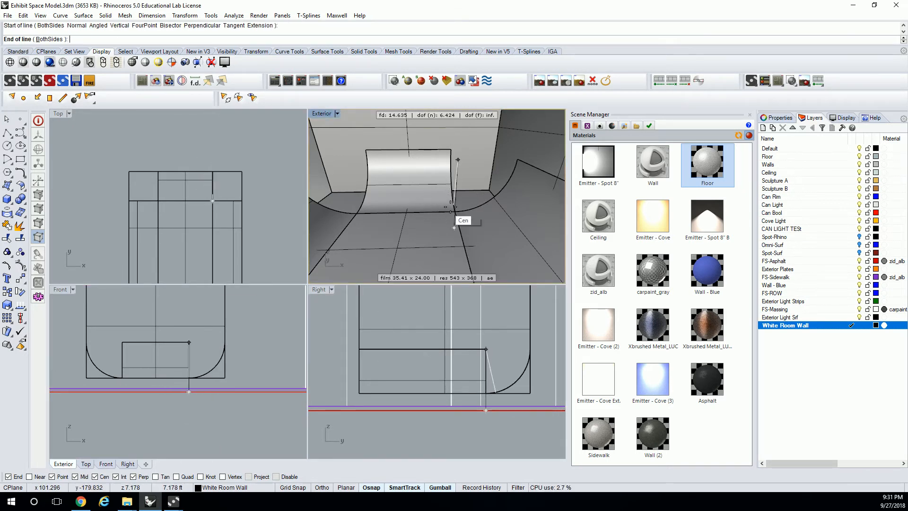
click(454, 212)
key(Return)
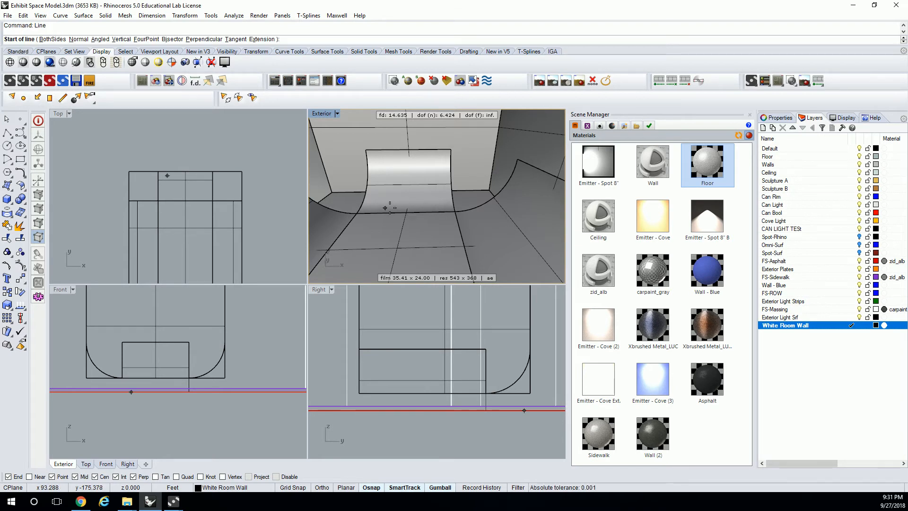
click(356, 214)
key(F8)
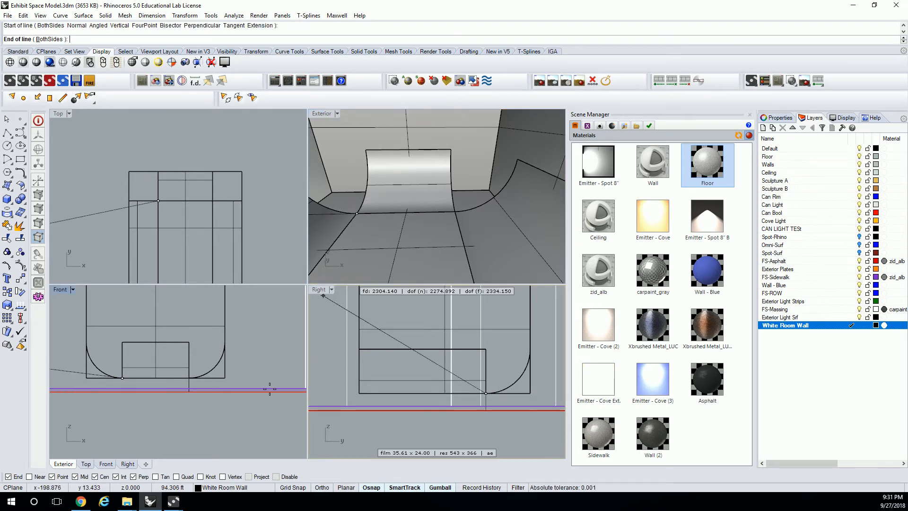
key(Escape)
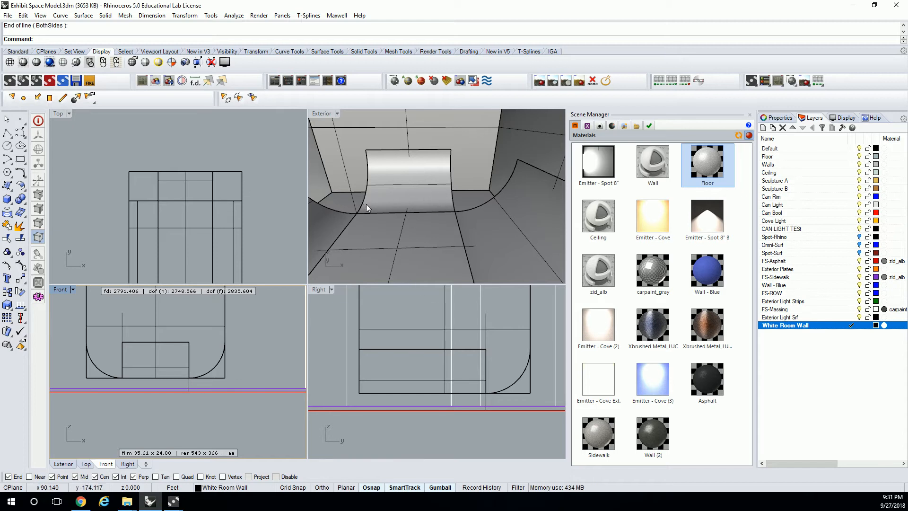
Revolve the back right corner's side arc about its vertical axis line, sweeping from the side cove to the back cove
text(Revolve)
key(Return)
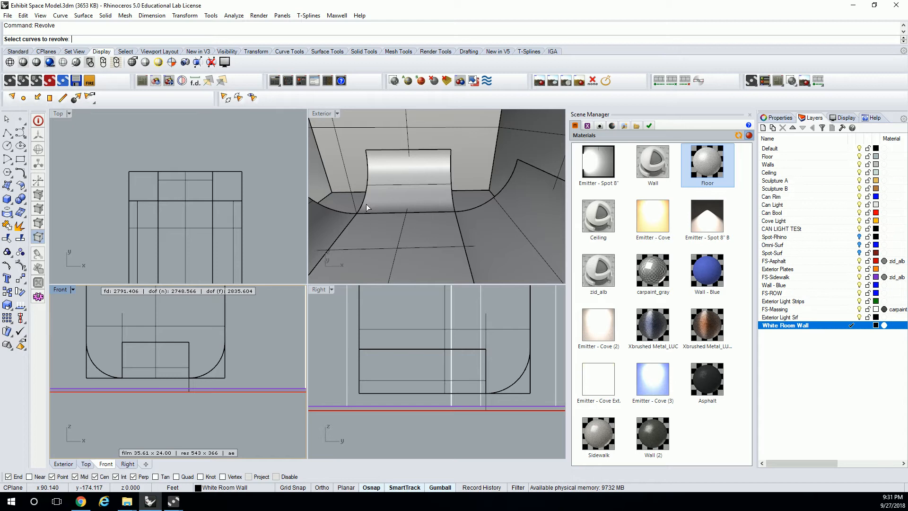
click(484, 207)
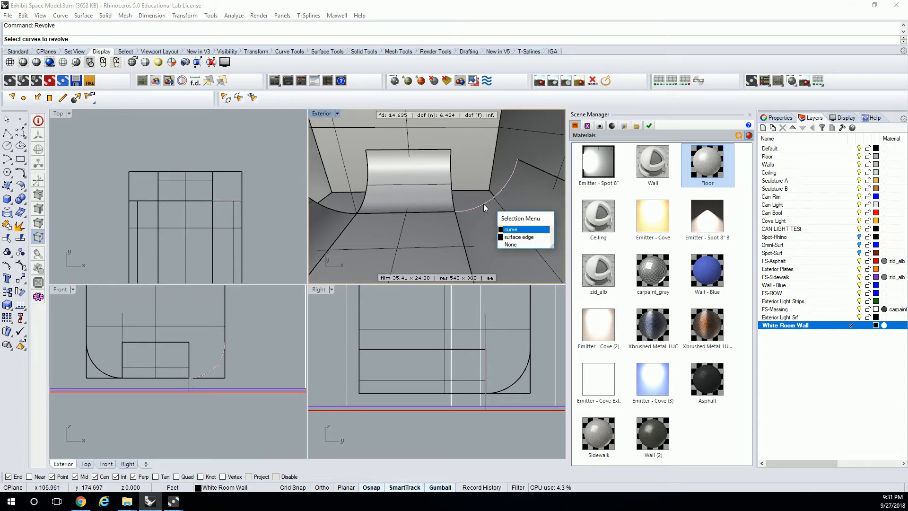
click(516, 233)
key(Return)
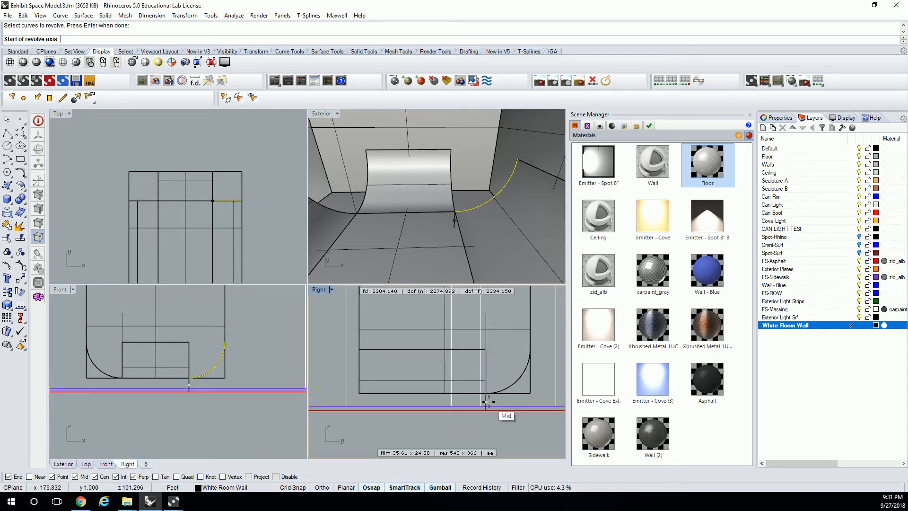
click(485, 408)
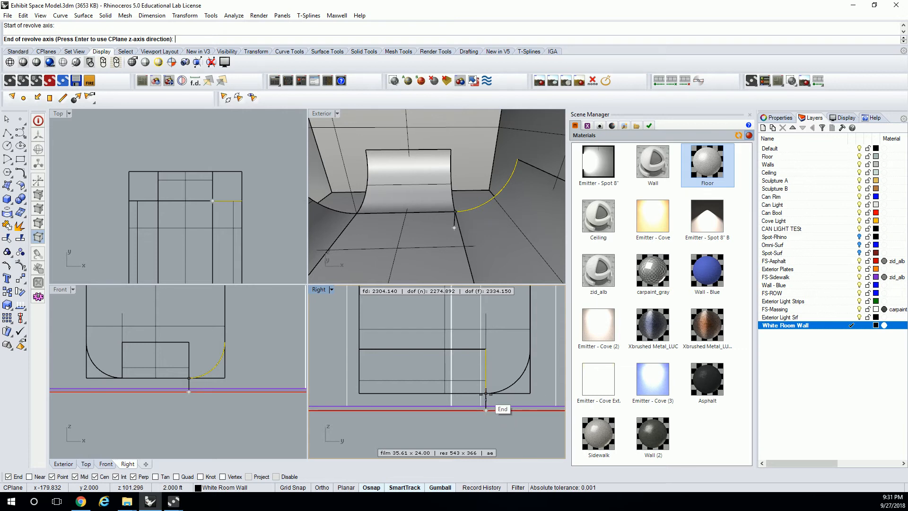
scroll(486, 394, up, 6)
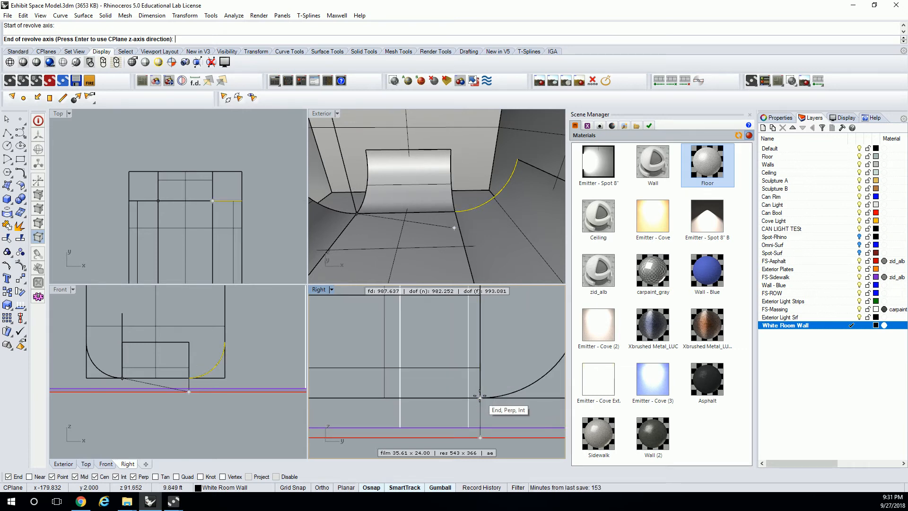
click(480, 396)
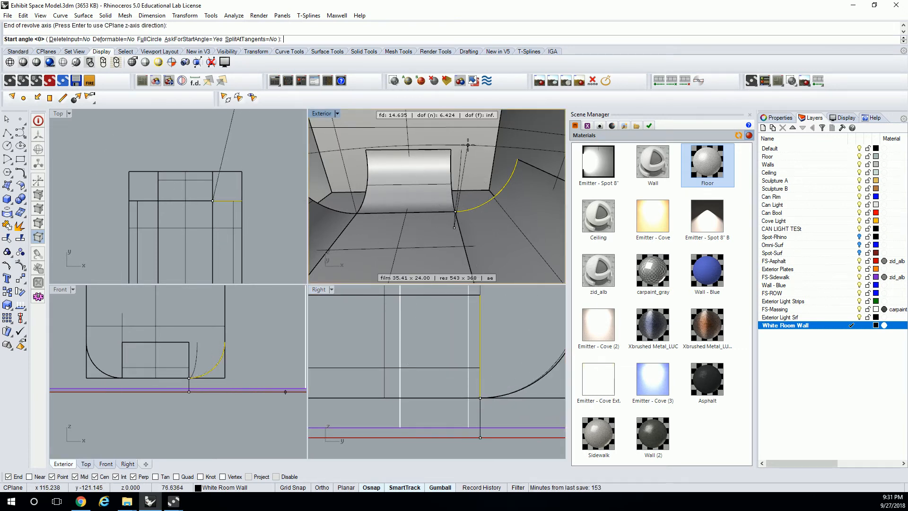
click(518, 160)
click(451, 150)
Revolve the back left corner's arc about its vertical axis line to fill the gap between the back and left coves
scroll(446, 161, down, 6)
right_drag(442, 166, 486, 181)
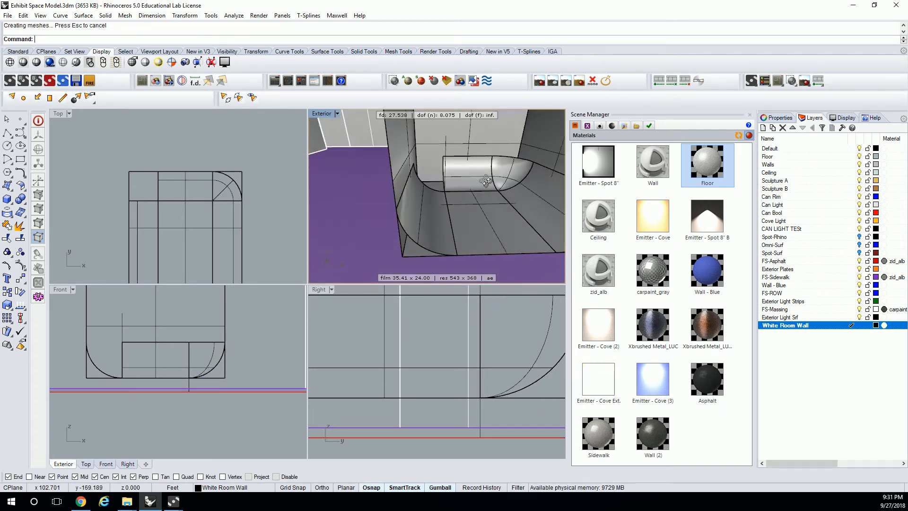
scroll(451, 175, up, 5)
right_click(461, 172)
click(459, 170)
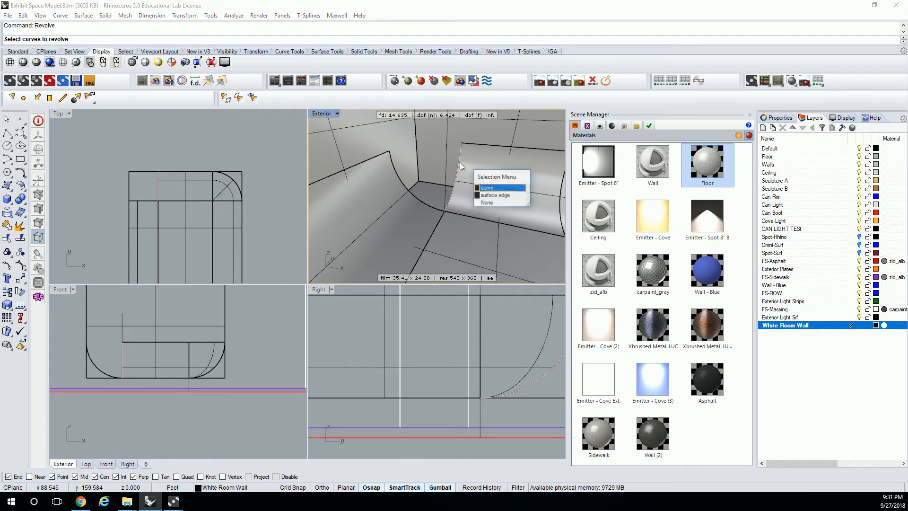
click(491, 189)
scroll(488, 193, down, 5)
right_drag(486, 199, 474, 190)
right_click(475, 200)
click(468, 225)
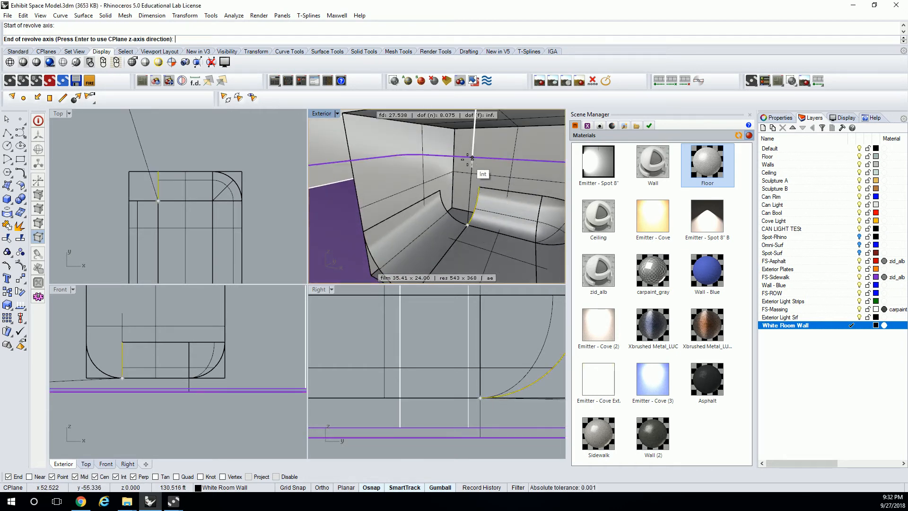
scroll(472, 167, up, 3)
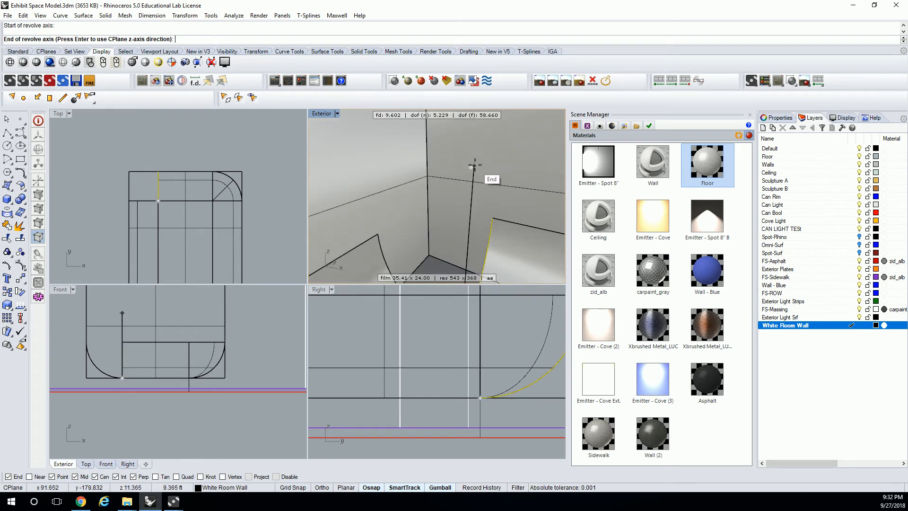
scroll(470, 161, up, 3)
click(471, 157)
scroll(471, 158, down, 4)
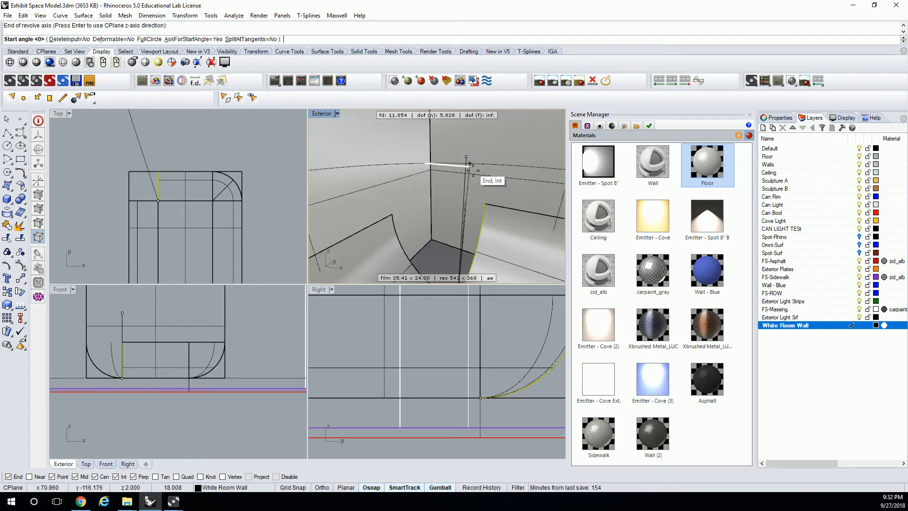
click(490, 203)
key(Return)
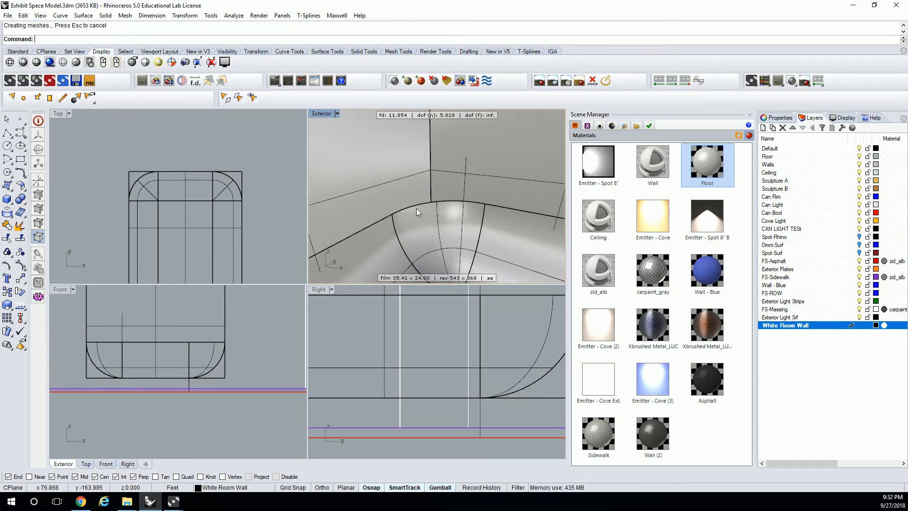
Delete the tall vertical axis line at the back left corner
scroll(409, 214, down, 3)
click(442, 186)
click(480, 210)
key(Delete)
scroll(497, 202, down, 8)
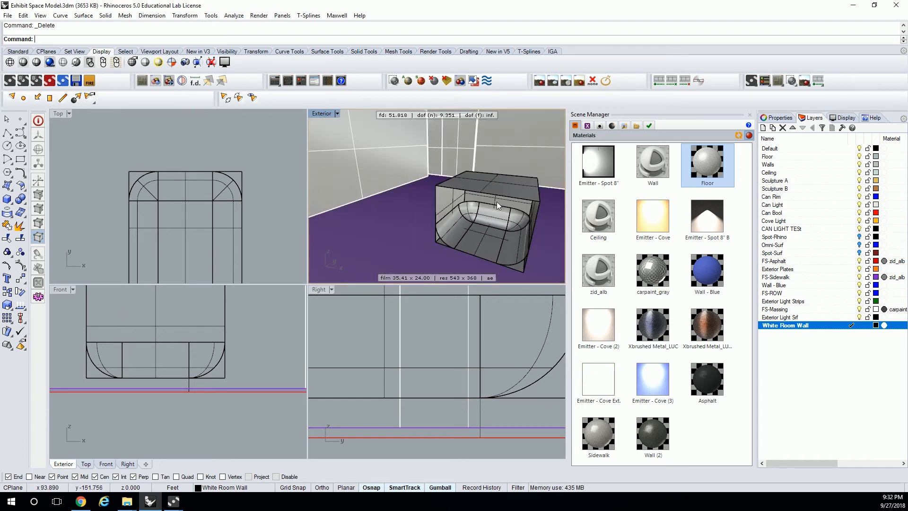
scroll(501, 201, up, 7)
right_drag(501, 201, 513, 206)
right_click(497, 241)
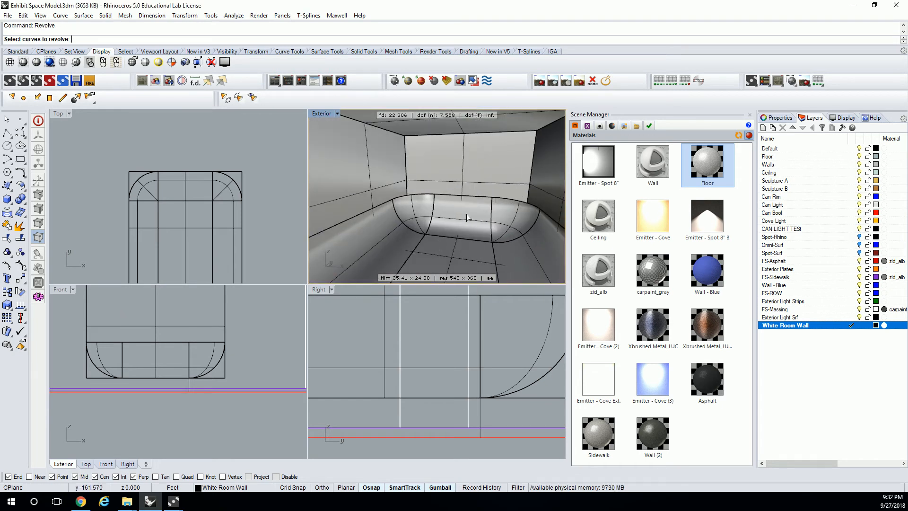
Extrude the upper edge of the back left corner cove straight up past the ceiling to form a curved wall
scroll(497, 240, down, 4)
key(Escape)
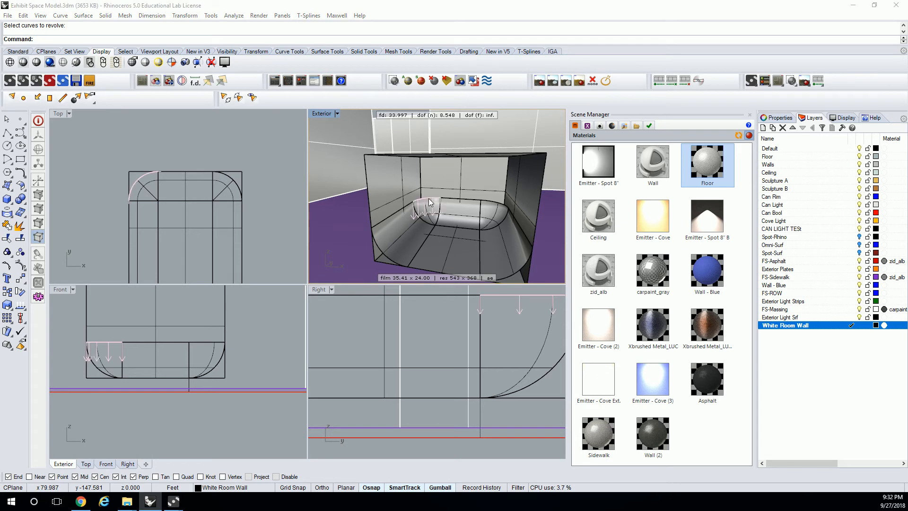
click(431, 202)
click(462, 225)
ctrl+drag(428, 171, 424, 121)
key(Escape)
Extrude the upper edge of the back right corner cove straight up to form the matching curved wall
mouse_move(453, 204)
right_down()
mouse_move(490, 219)
mouse_move(452, 199)
right_up()
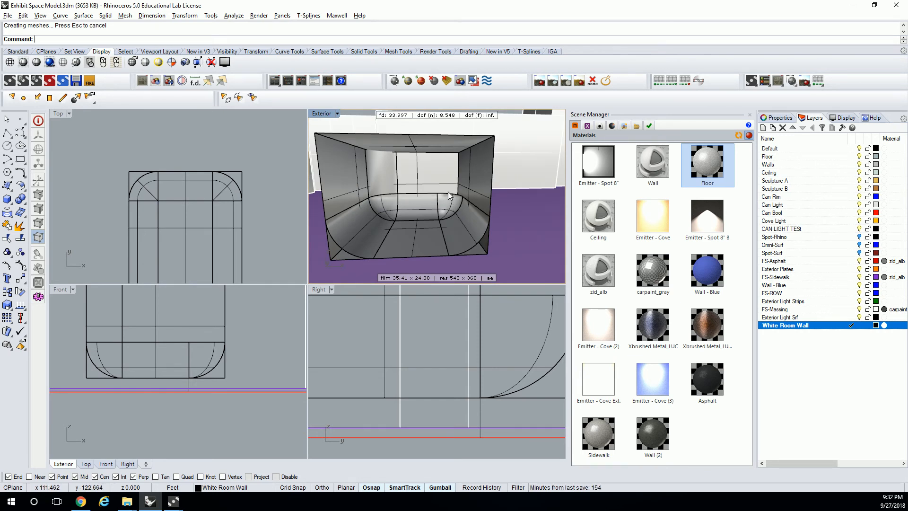
click(449, 199)
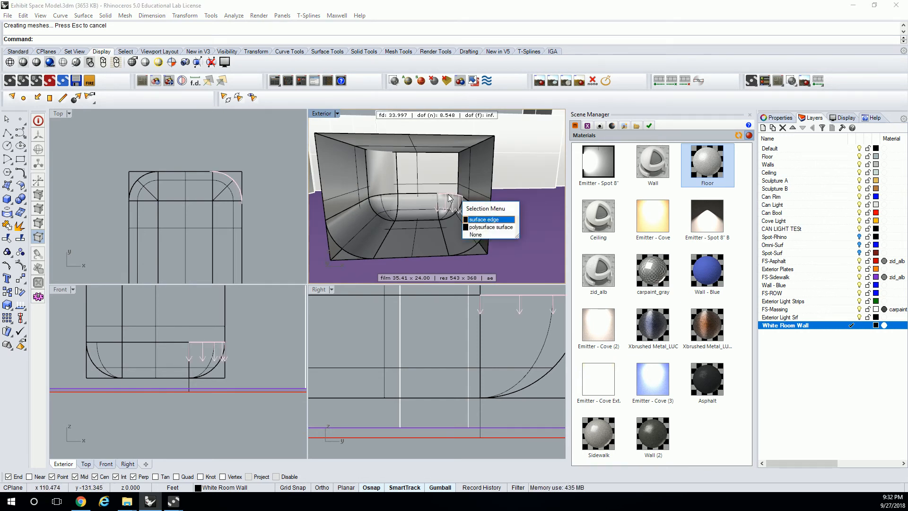
click(478, 215)
ctrl+drag(451, 167, 449, 123)
right_drag(472, 191, 466, 206)
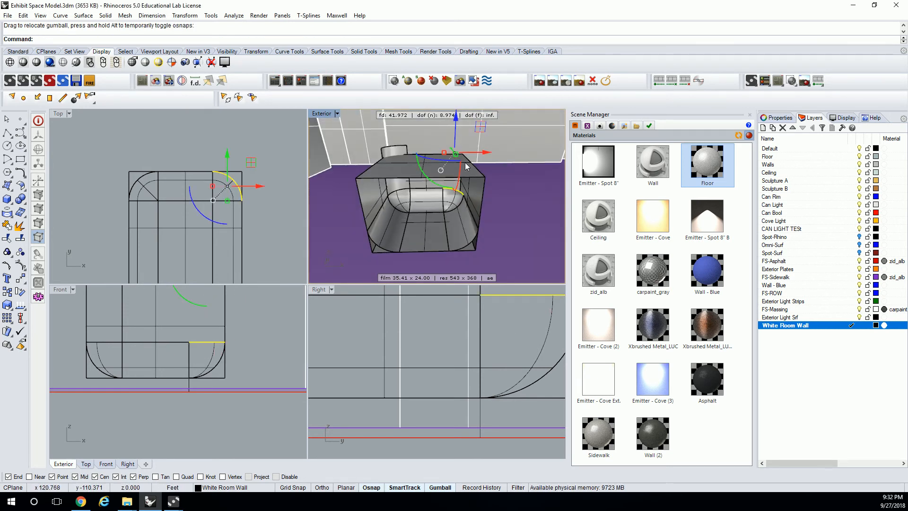
scroll(458, 141, down, 5)
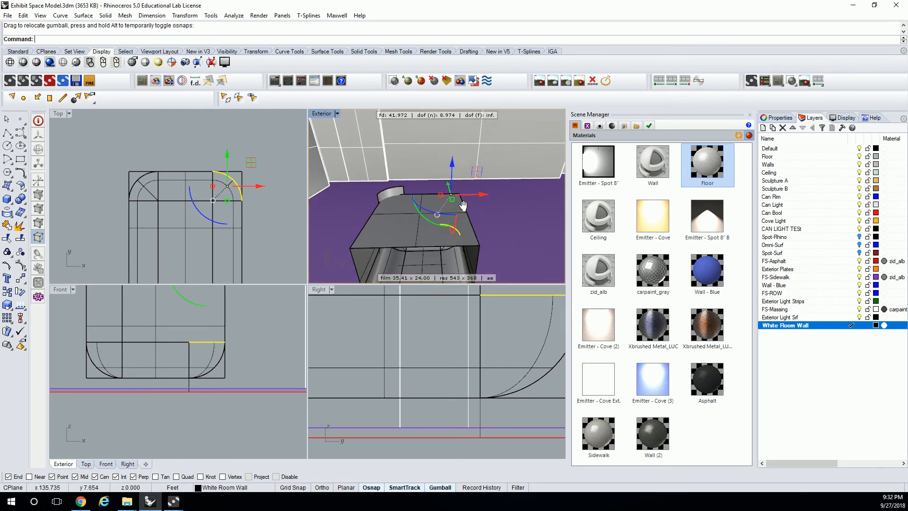
drag(458, 169, 458, 132)
key(Escape)
Examine the room's rounded back corners and coves in Rendered and Shaded display, and in a Shade preview without wires
right_drag(456, 237, 420, 238)
scroll(420, 237, up, 5)
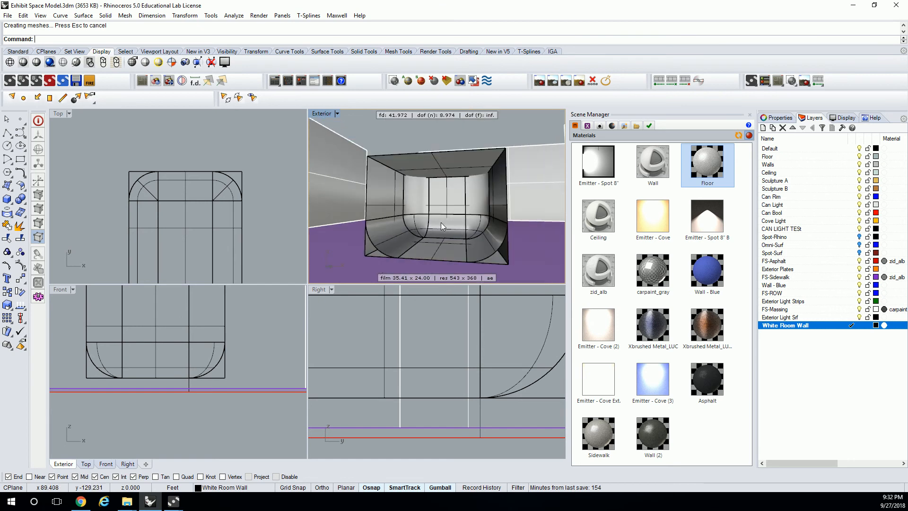
scroll(439, 222, up, 5)
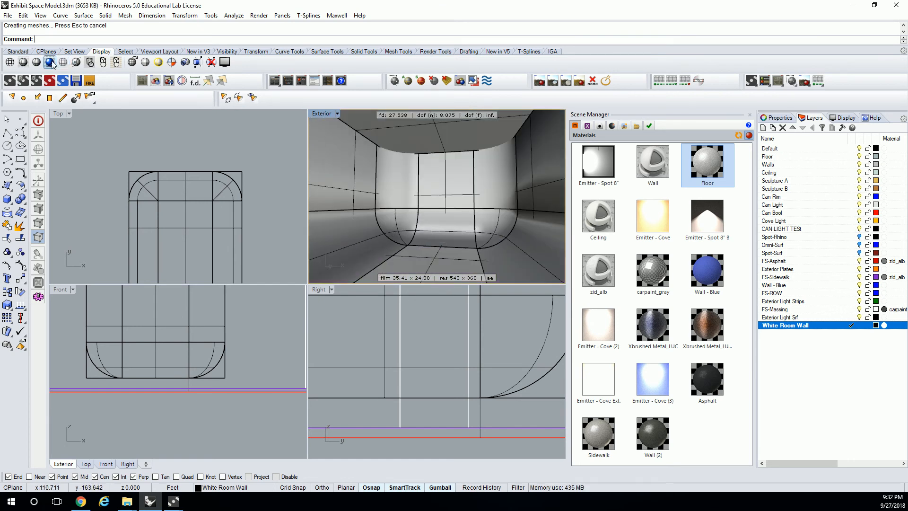
right_drag(447, 181, 496, 209)
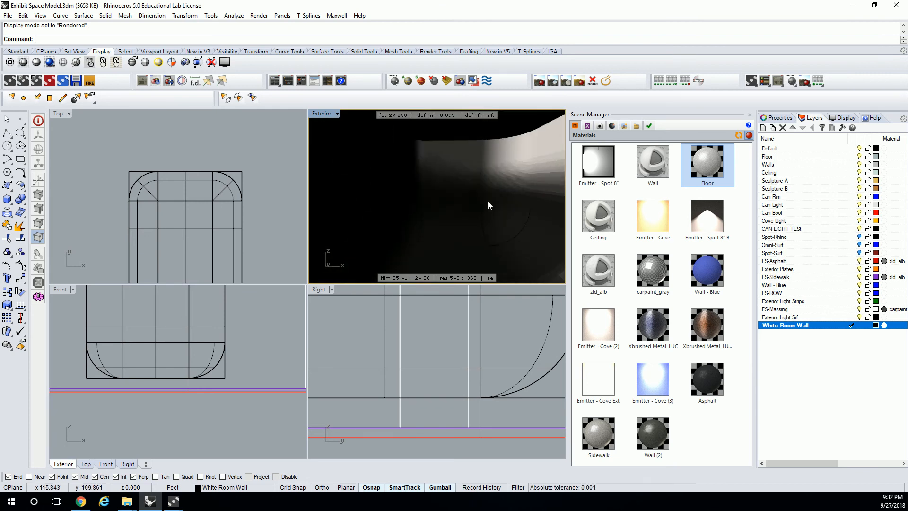
click(24, 63)
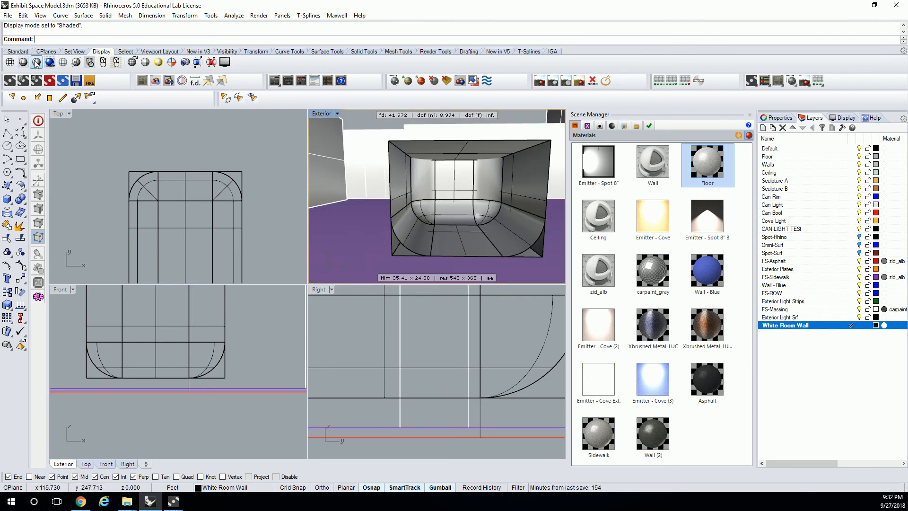
mouse_move(520, 174)
right_down()
mouse_move(462, 211)
mouse_move(454, 224)
mouse_move(479, 234)
mouse_move(498, 225)
mouse_move(455, 248)
right_up()
scroll(455, 224, up, 4)
scroll(483, 231, down, 3)
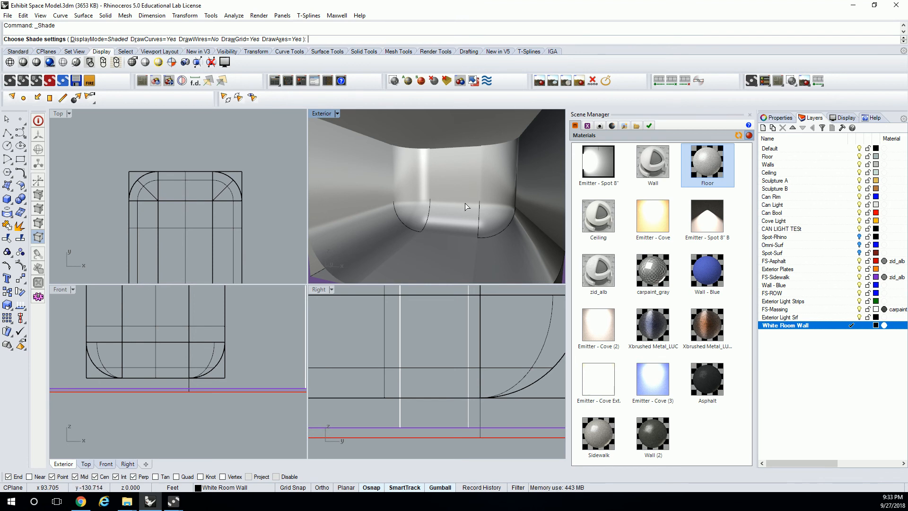
scroll(468, 191, down, 5)
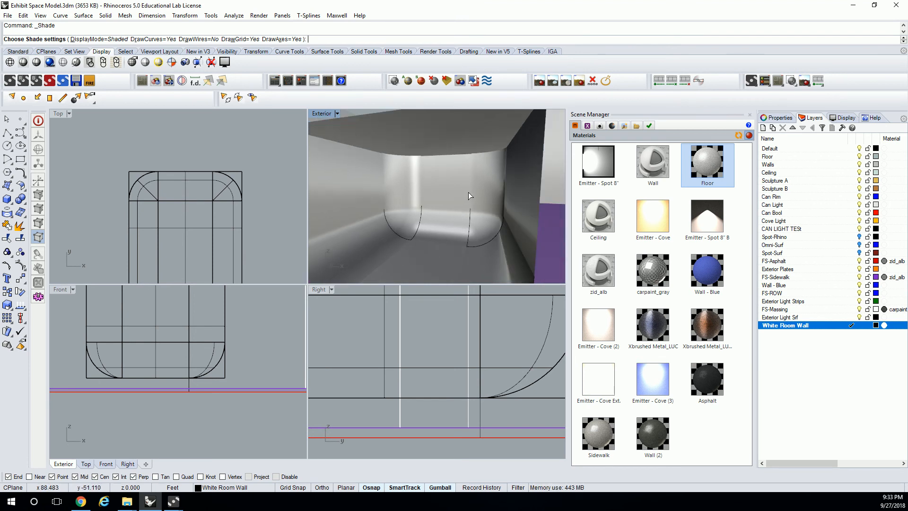
key(Escape)
scroll(471, 225, up, 5)
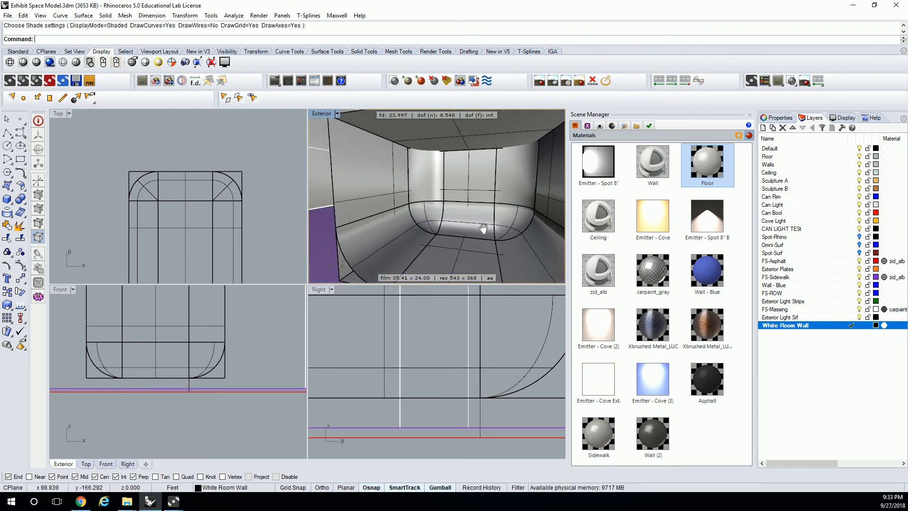
Maximize the Exterior viewport and frame the whole white room from its open front
double_click(323, 115)
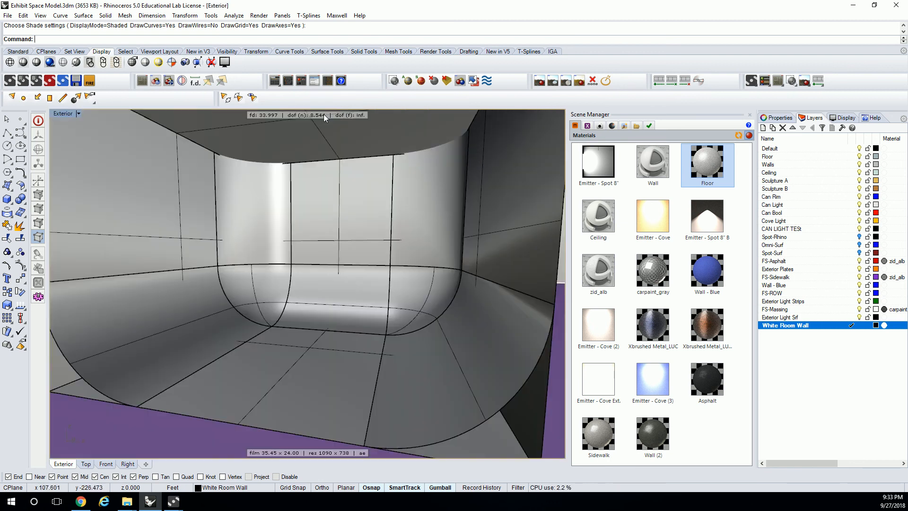
scroll(374, 229, down, 2)
mouse_move(374, 229)
shift+right_down()
mouse_move(377, 246)
mouse_move(371, 240)
shift+right_up()
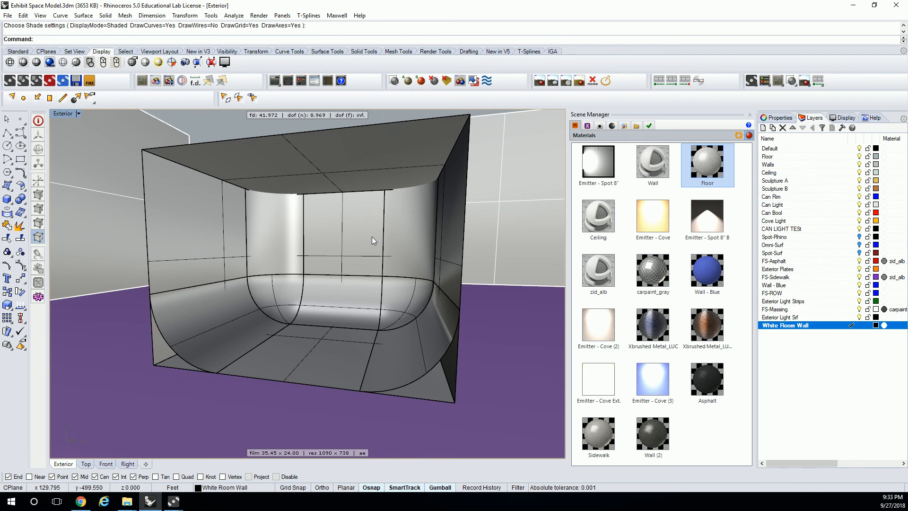